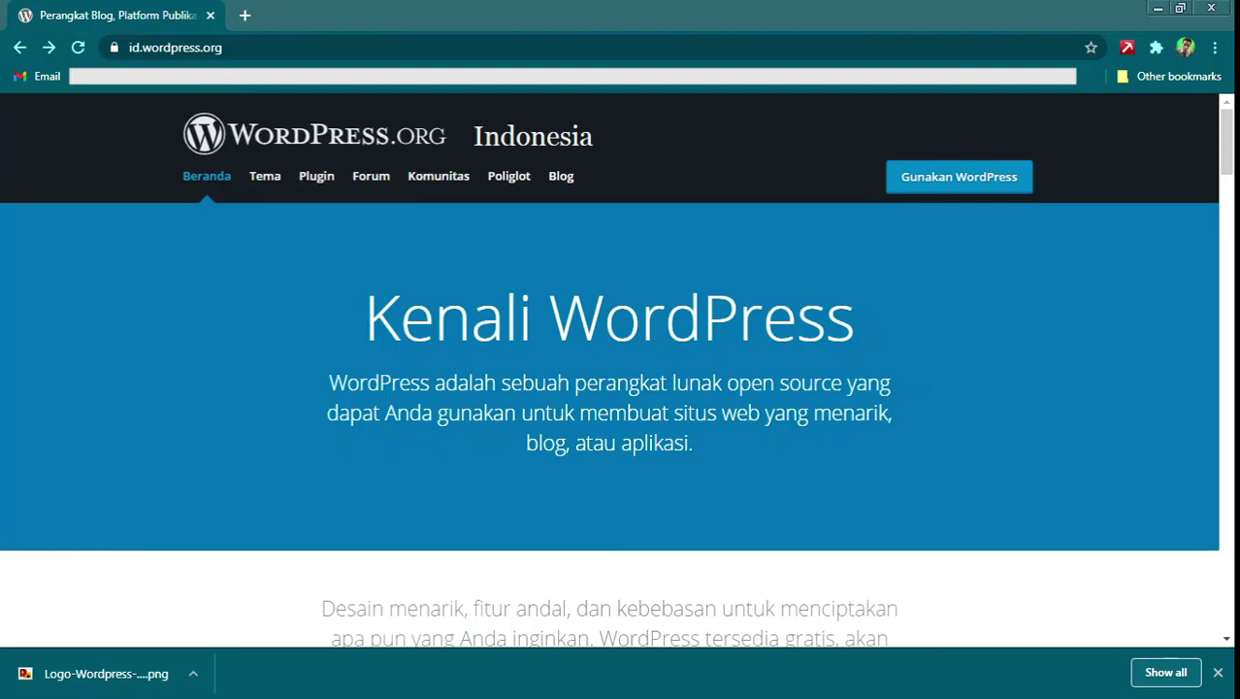
Open malangartchannel.com in a new browser tab.
{"action": "left_click", "coordinate": [248, 19]}
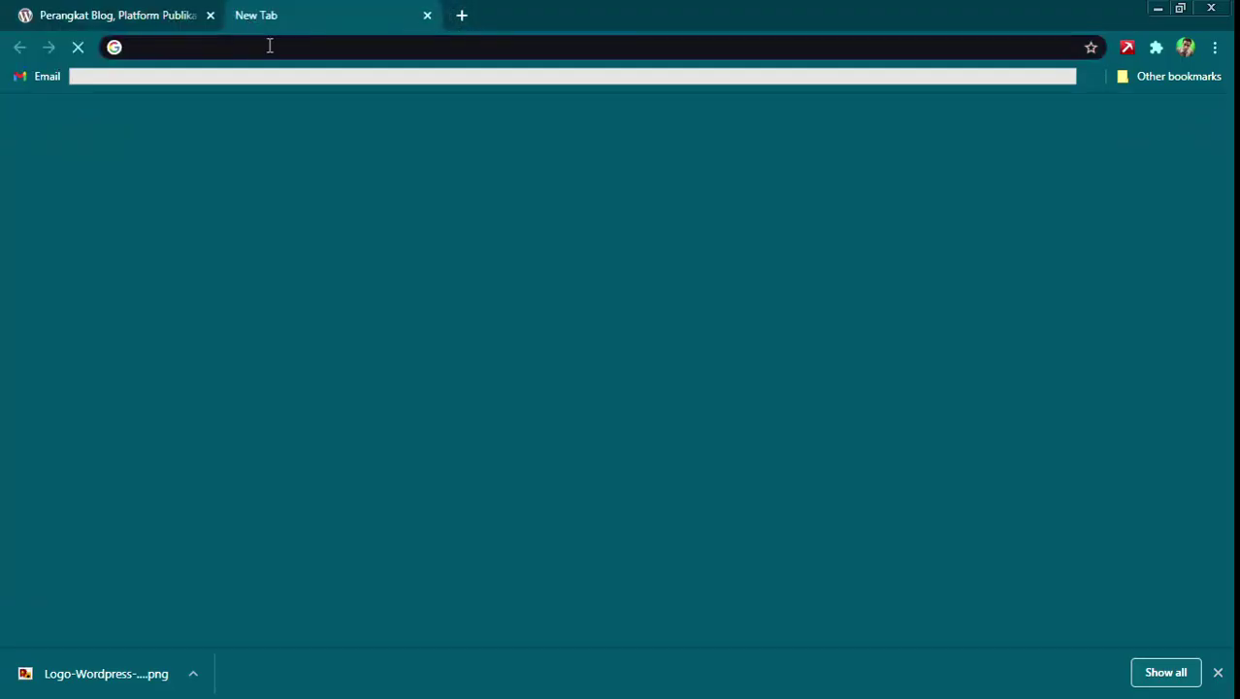
{"action": "type", "text": "malang"}
{"action": "key", "text": "Return"}
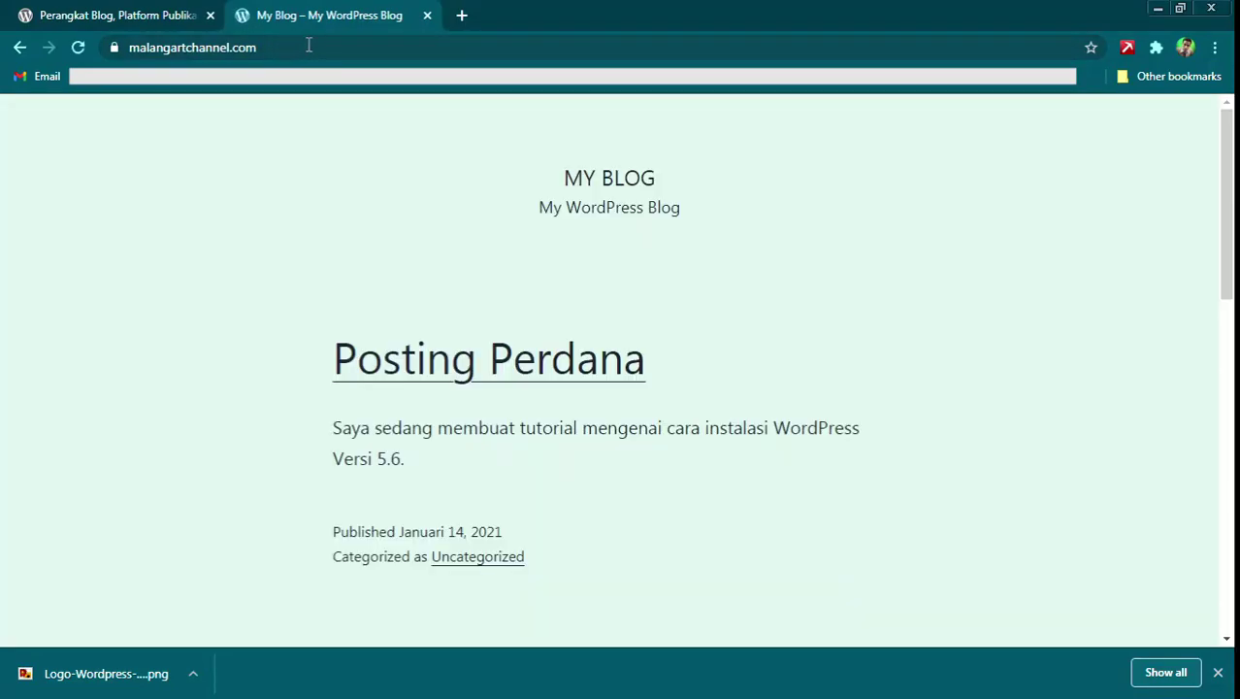
Go to malangartchannel.com/wp-admin/ and log in to the WordPress dashboard by entering the account password.
{"action": "left_click", "coordinate": [336, 43]}
{"action": "left_click", "coordinate": [336, 43]}
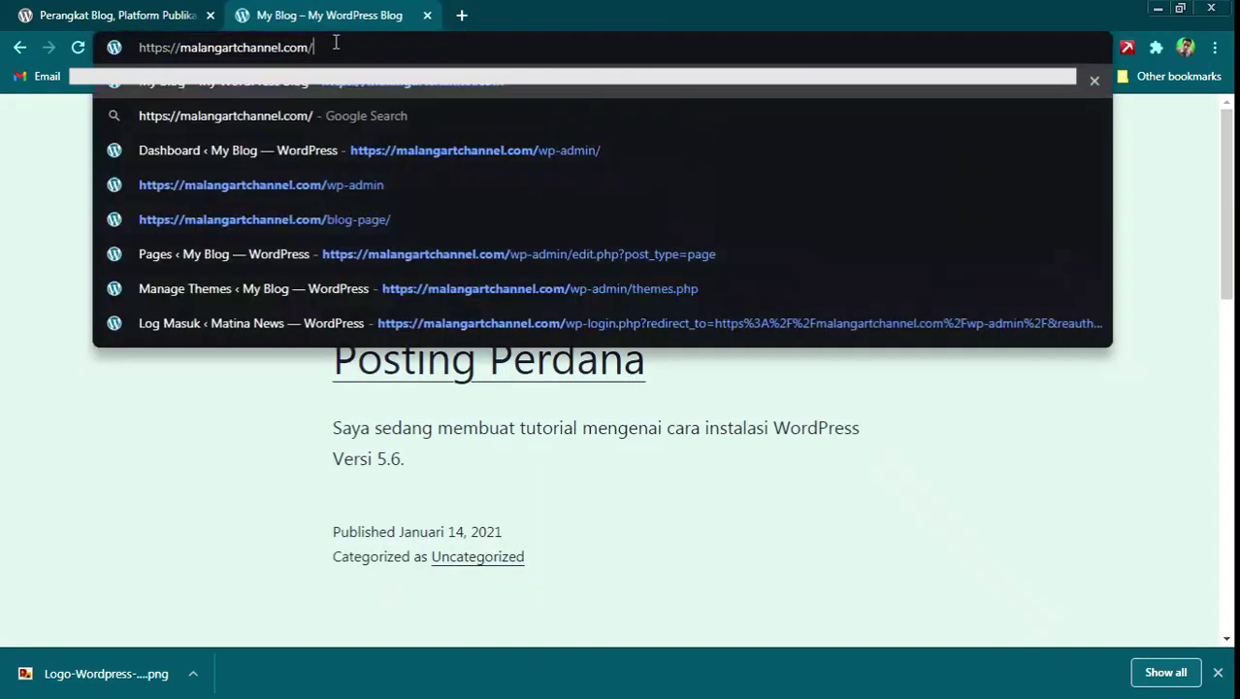
{"action": "type", "text": "wp"}
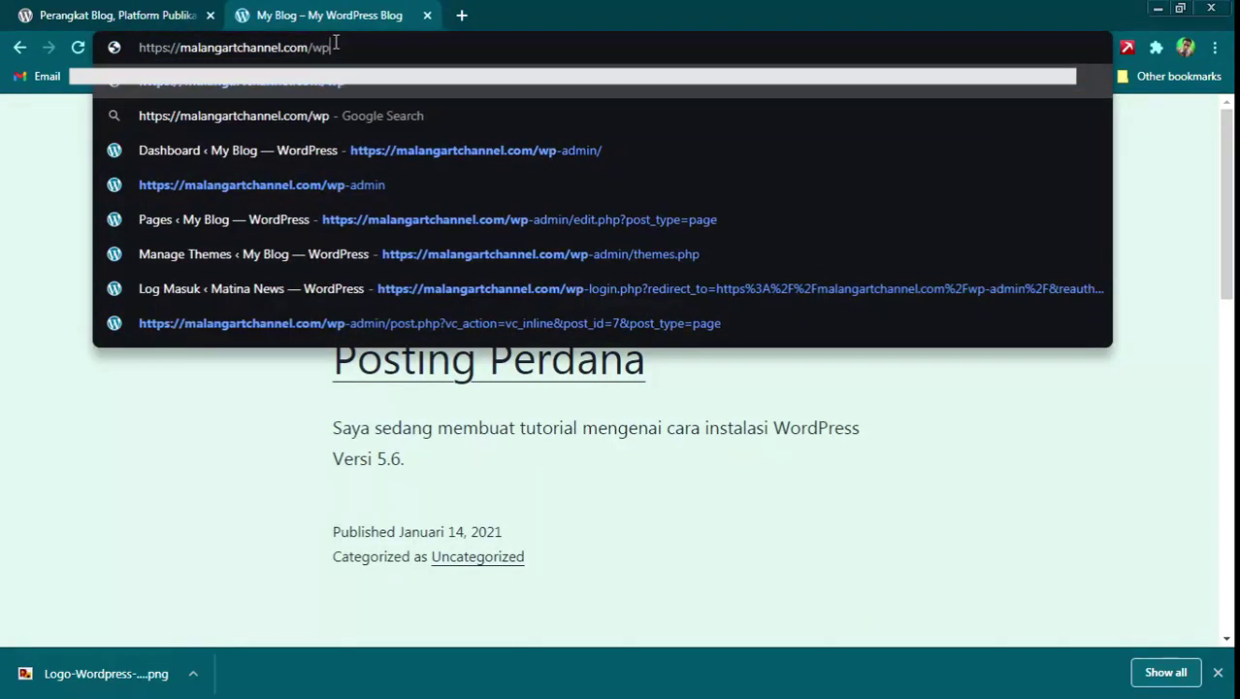
{"action": "type", "text": "-admin/"}
{"action": "key", "text": "Return"}
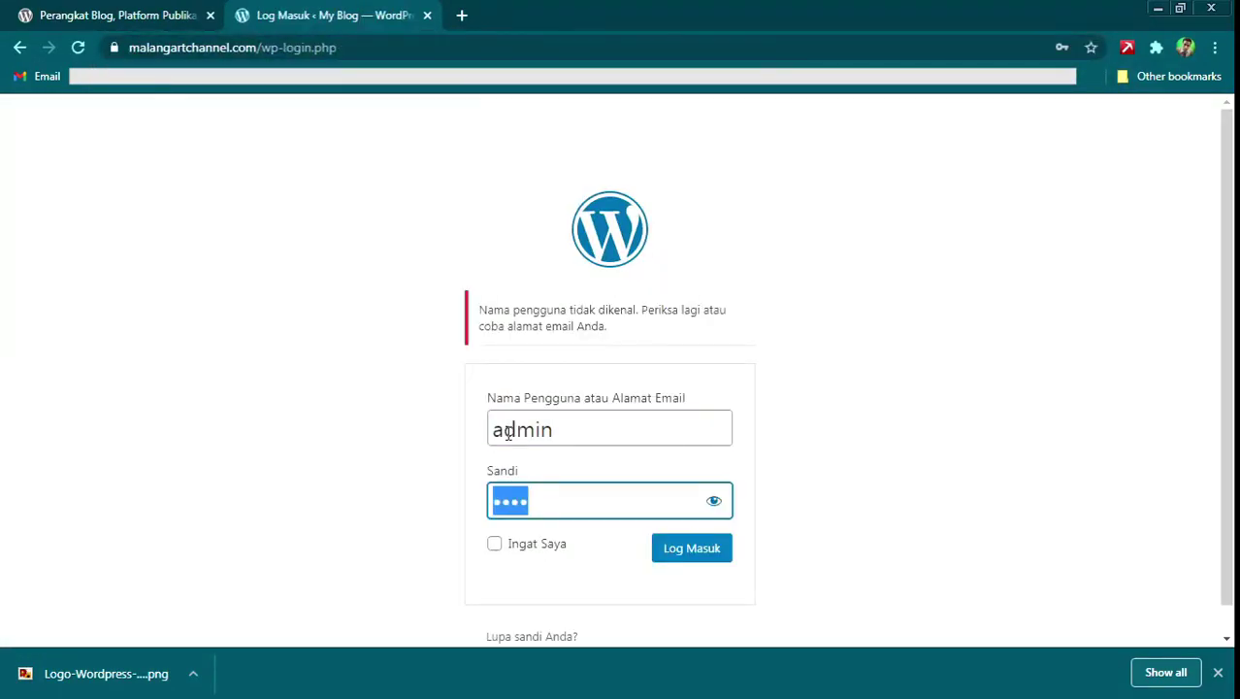
{"action": "type", "text": "••••••"}
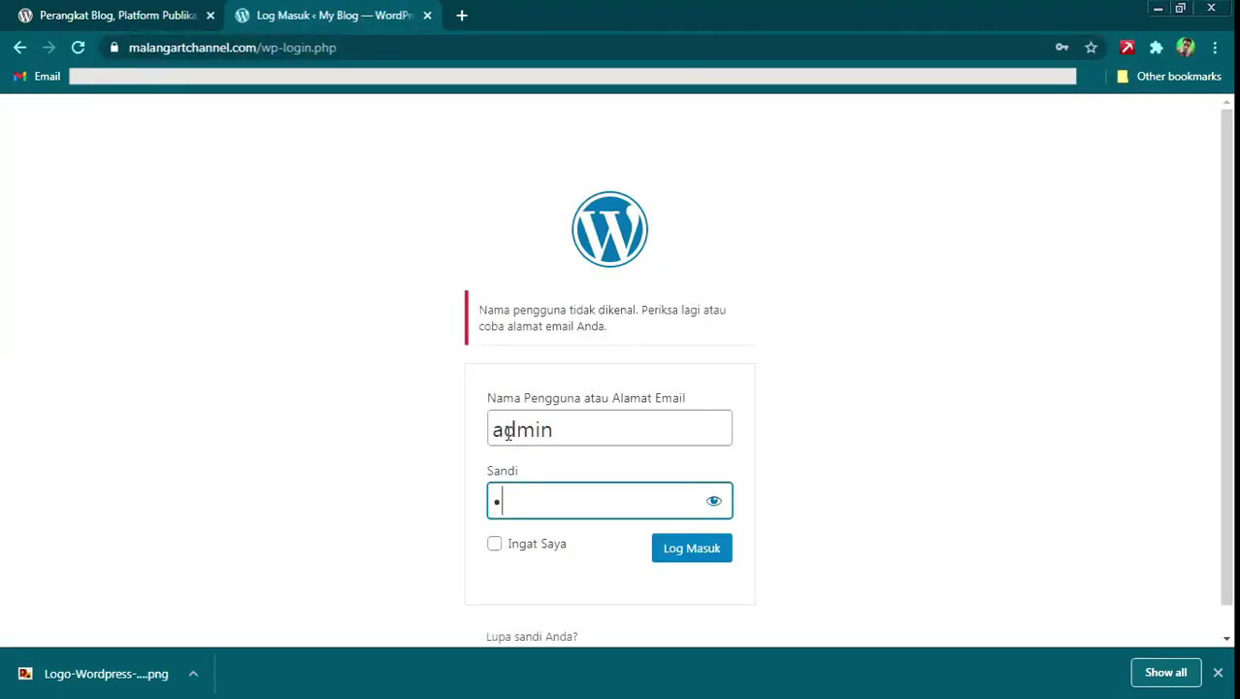
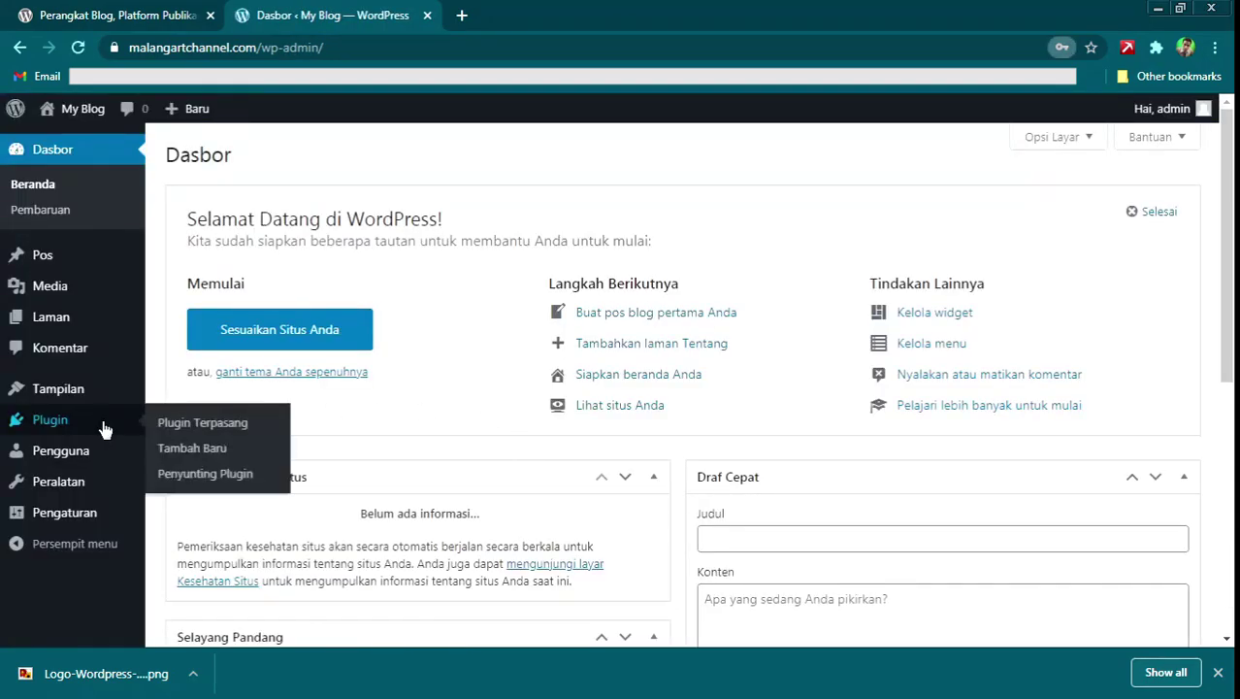
Open the installed themes page of the blog and decline the browser's offer to save the login.
{"action": "mouse_move", "coordinate": [74, 396]}
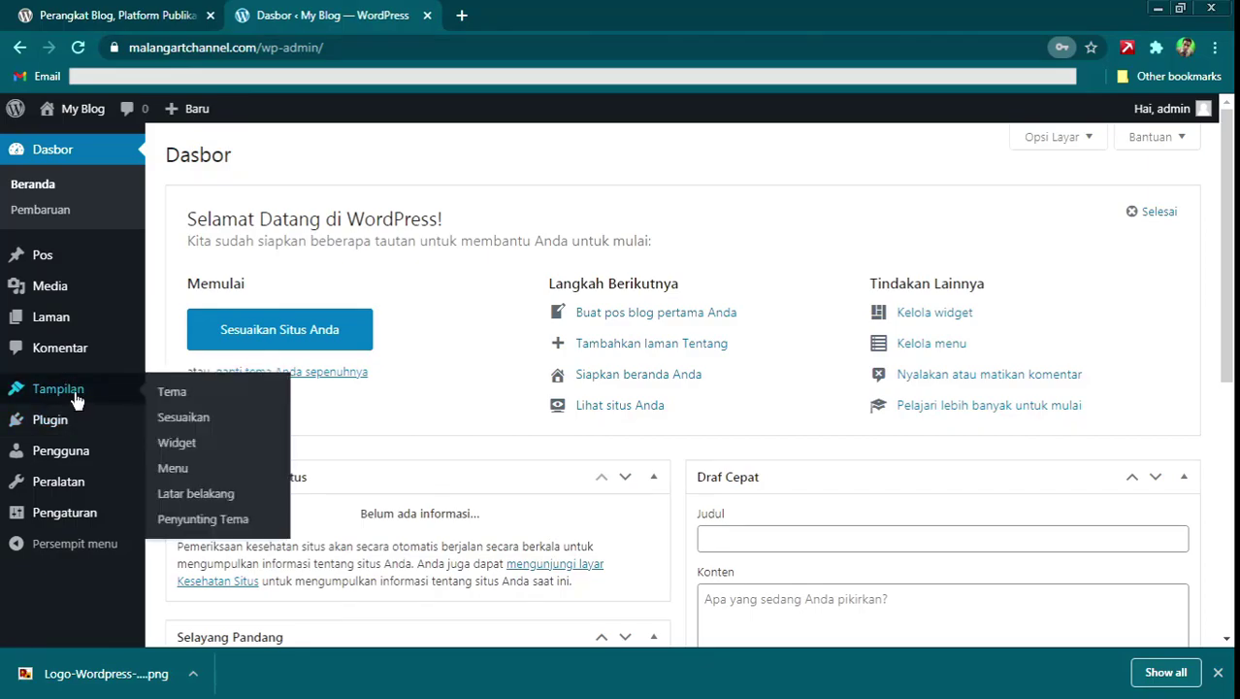
{"action": "left_click", "coordinate": [184, 395]}
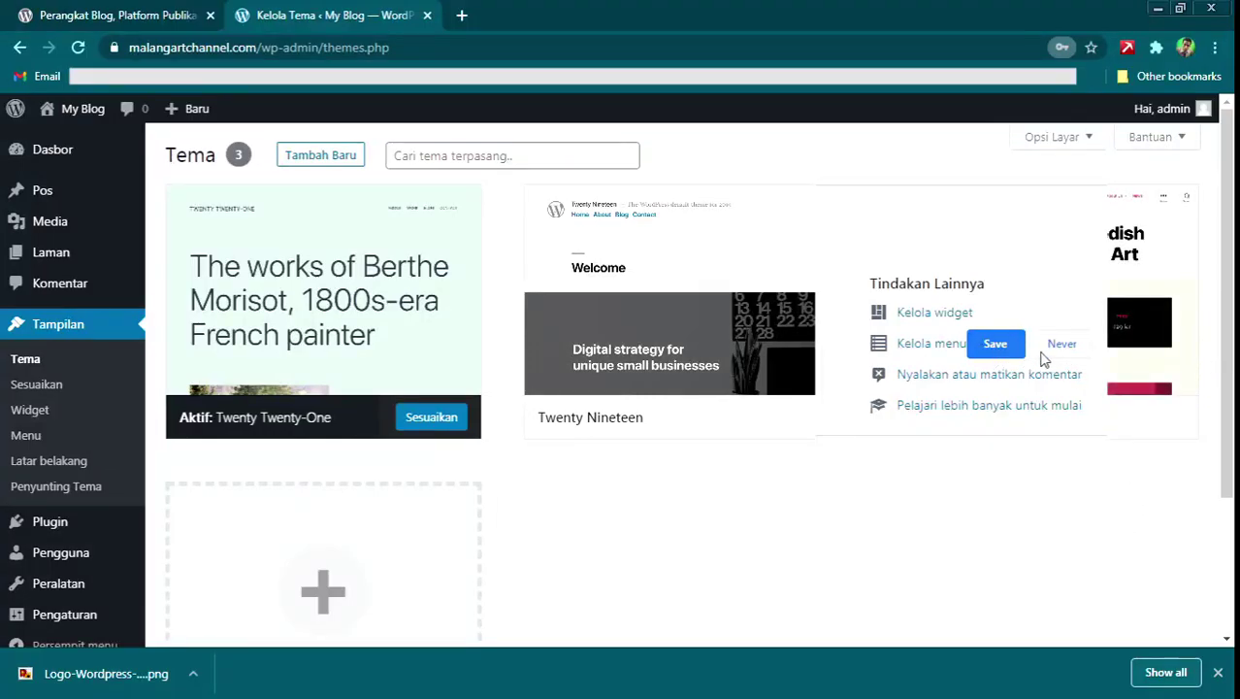
{"action": "left_click", "coordinate": [1061, 345]}
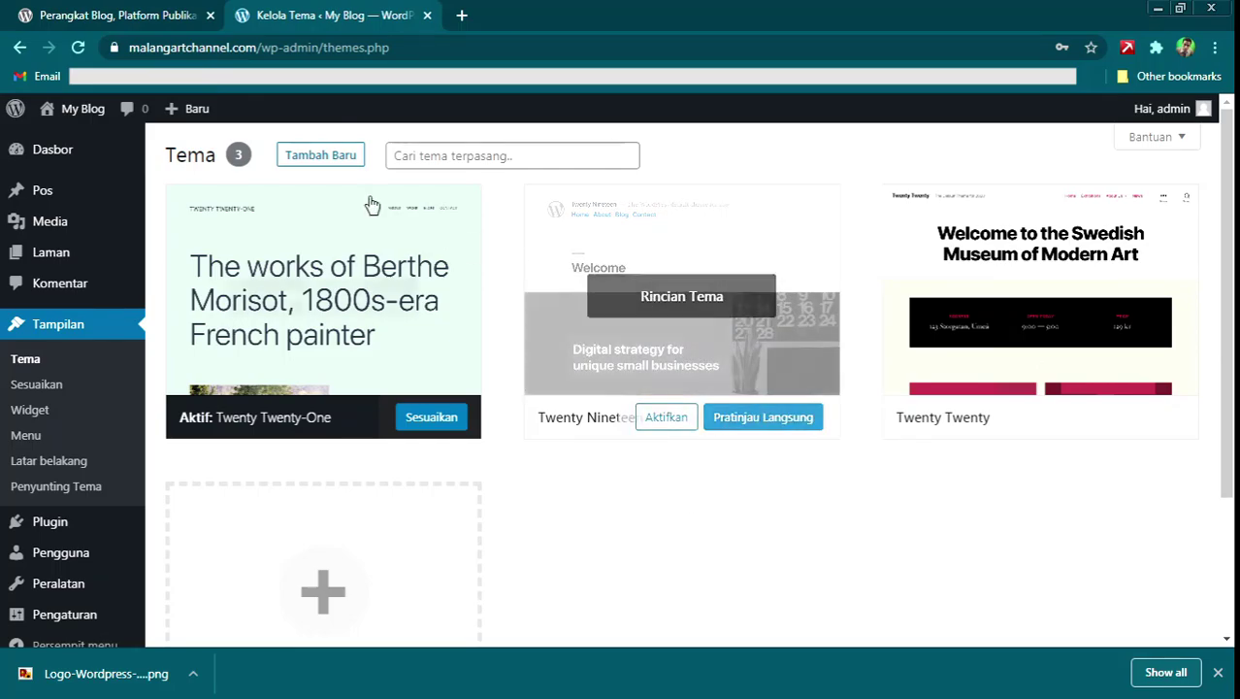
Go to the page for adding themes and browse the popular themes.
{"action": "left_click", "coordinate": [349, 165]}
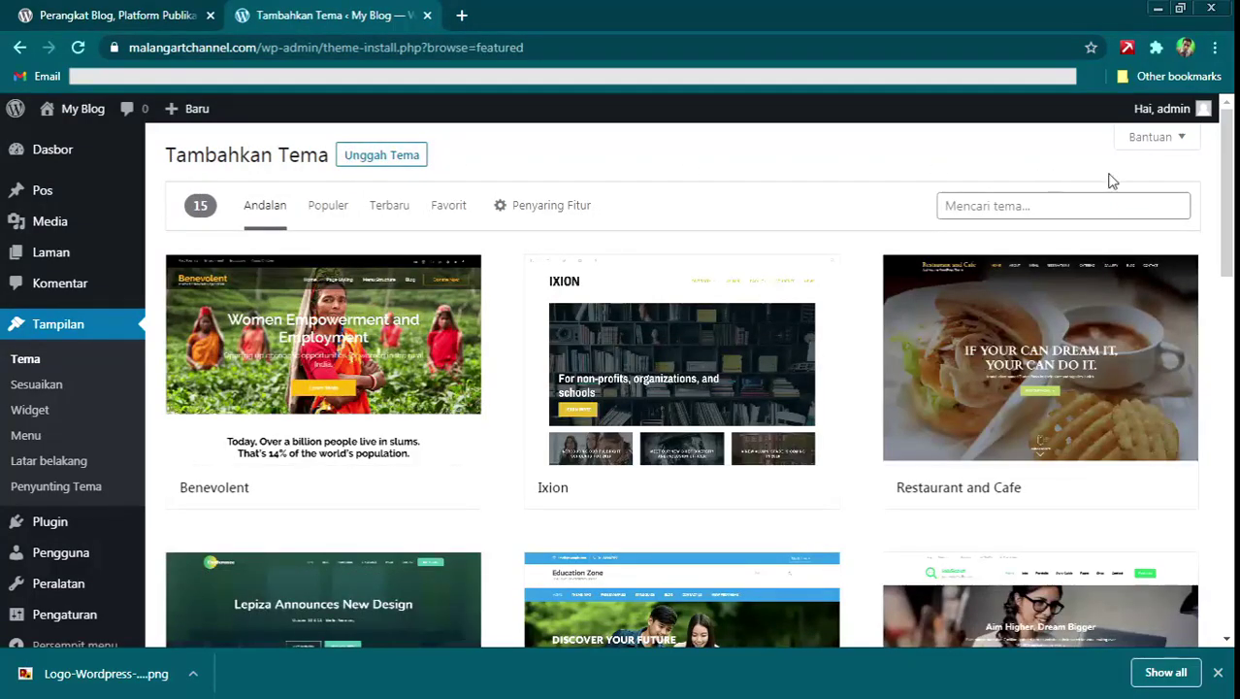
{"action": "left_click", "coordinate": [85, 360]}
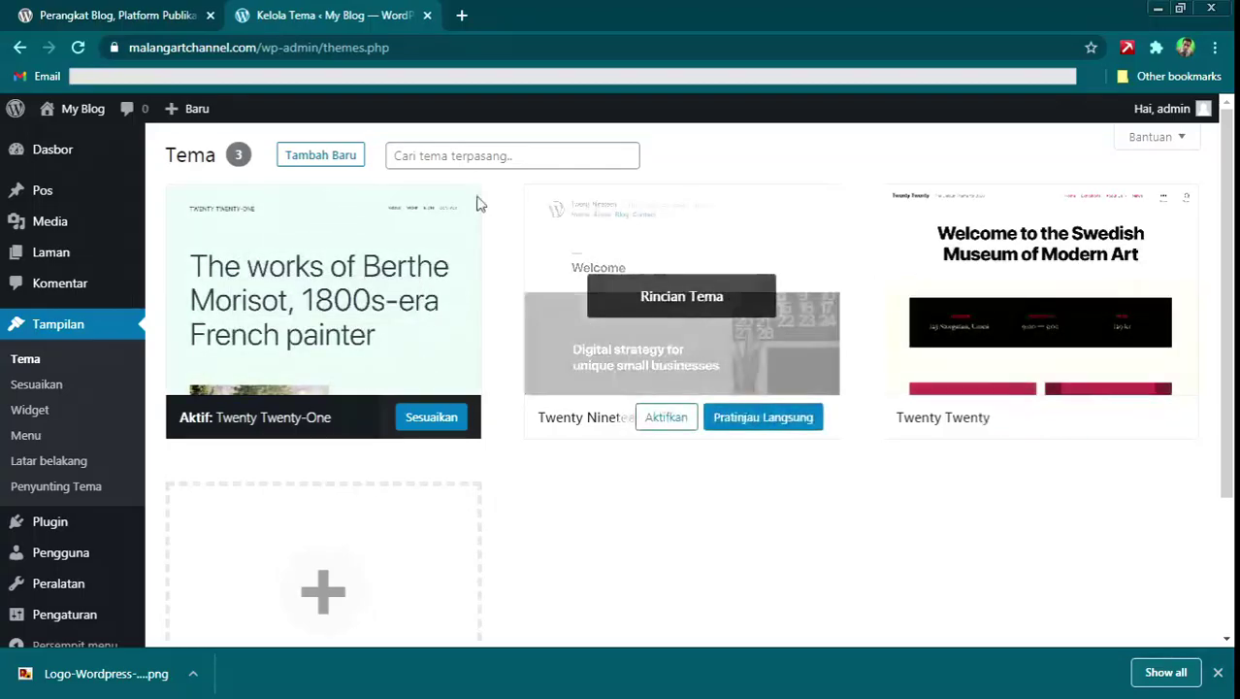
{"action": "left_click", "coordinate": [312, 166]}
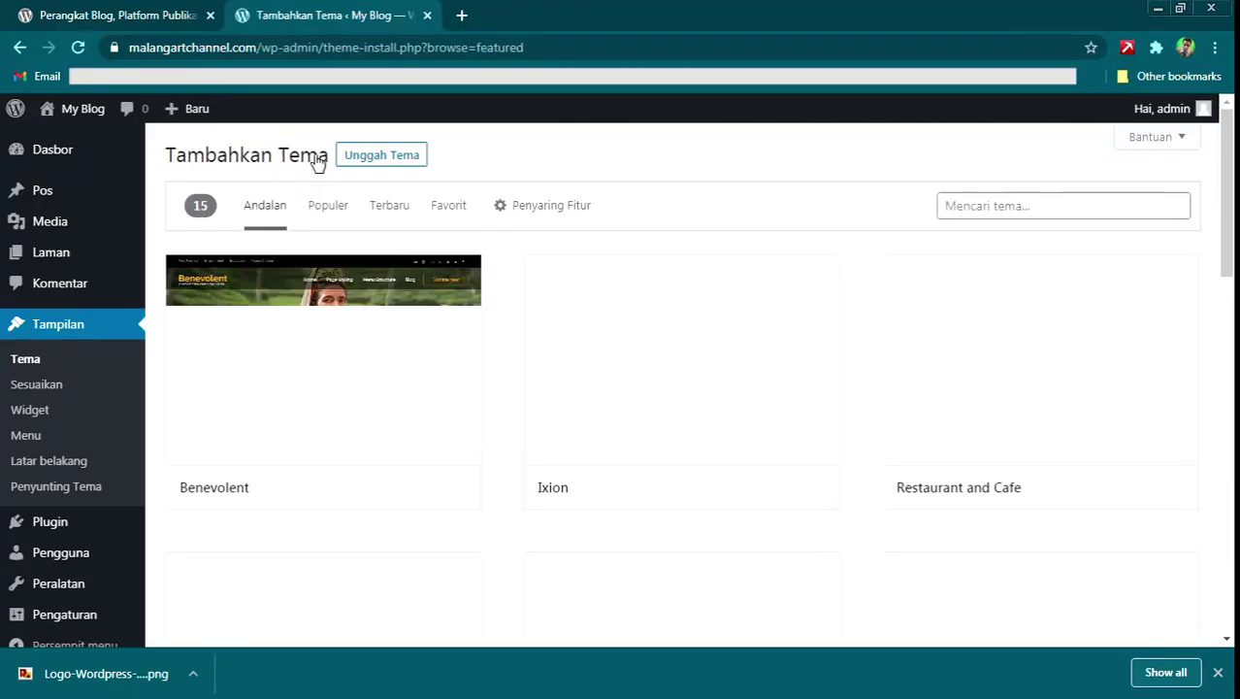
{"action": "mouse_move", "coordinate": [1230, 167]}
{"action": "left_mouse_down"}
{"action": "mouse_move", "coordinate": [1203, 399]}
{"action": "mouse_move", "coordinate": [1227, 510]}
{"action": "mouse_move", "coordinate": [1225, 175]}
{"action": "left_mouse_up"}
{"action": "left_click", "coordinate": [325, 210]}
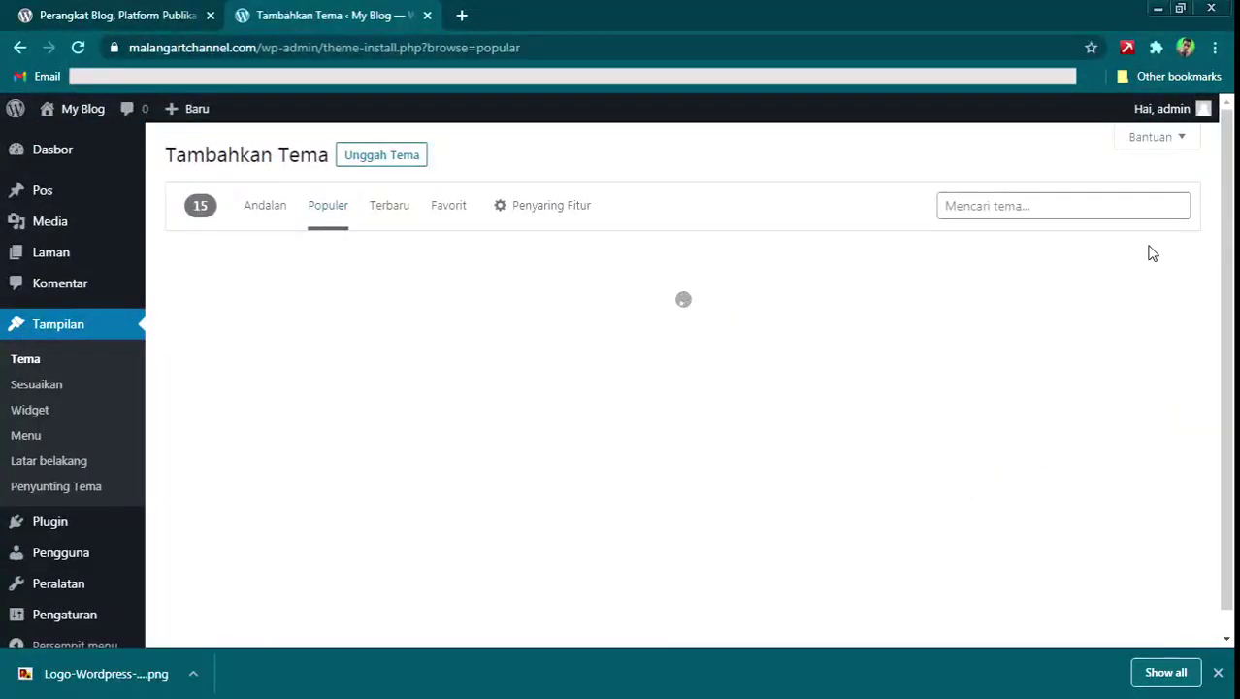
{"action": "left_click_drag", "start_coordinate": [1223, 197], "coordinate": [1228, 145]}
{"action": "mouse_move", "coordinate": [1041, 484]}
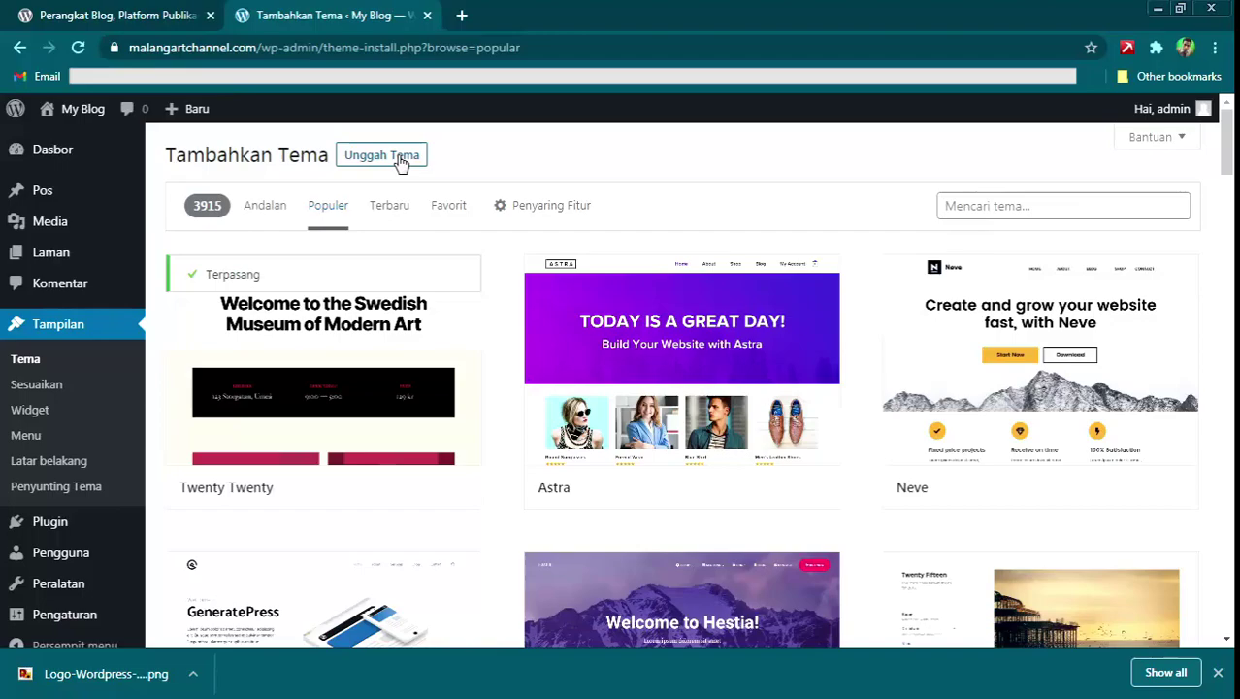
Upload legatus-theme.zip from the Desktop as a new theme and install it.
{"action": "left_click", "coordinate": [400, 158]}
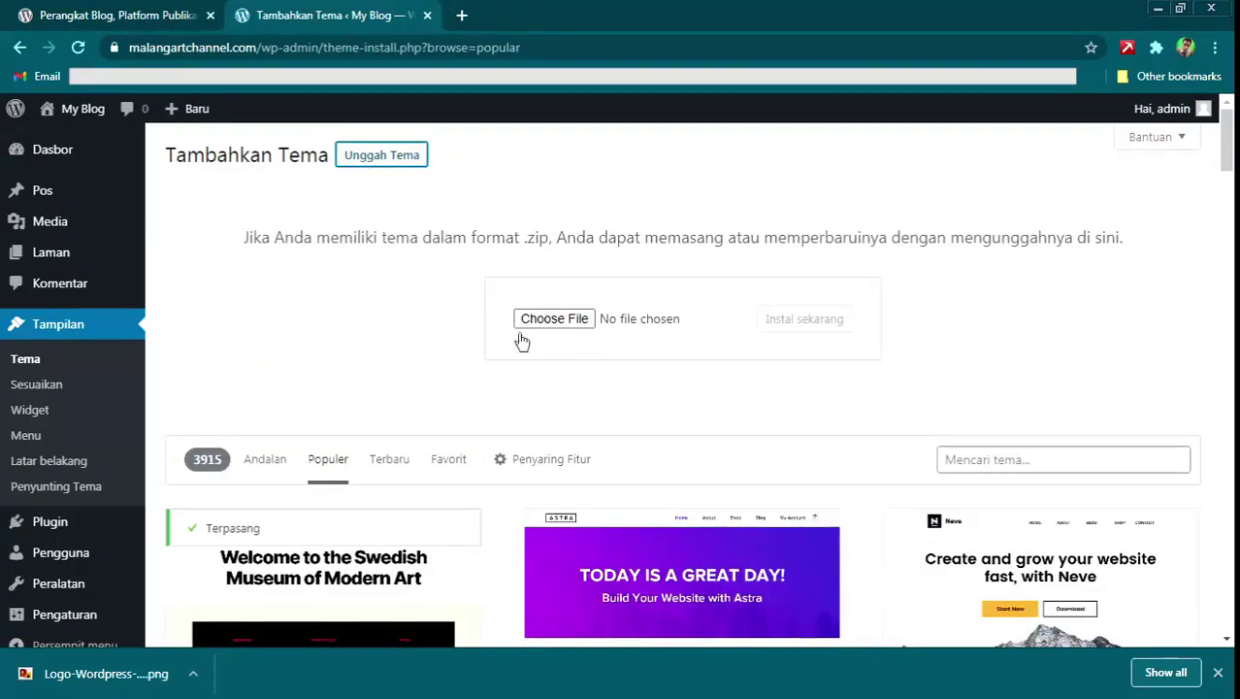
{"action": "left_click", "coordinate": [579, 327]}
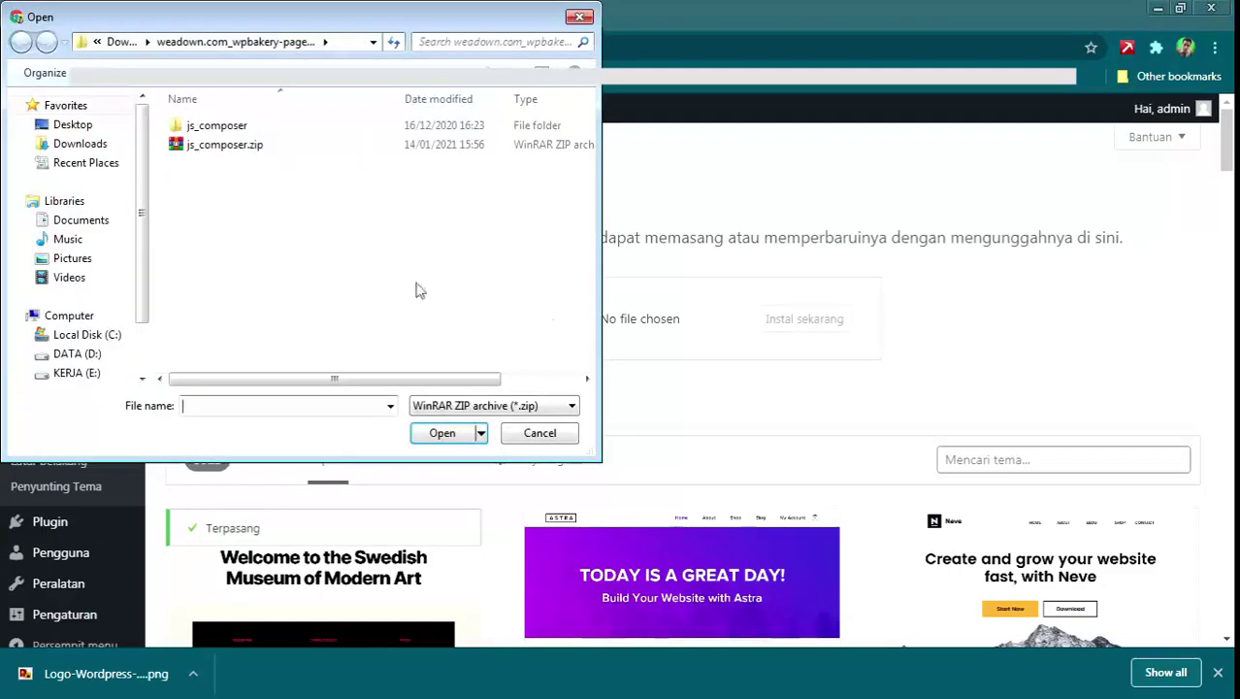
{"action": "left_click", "coordinate": [101, 129]}
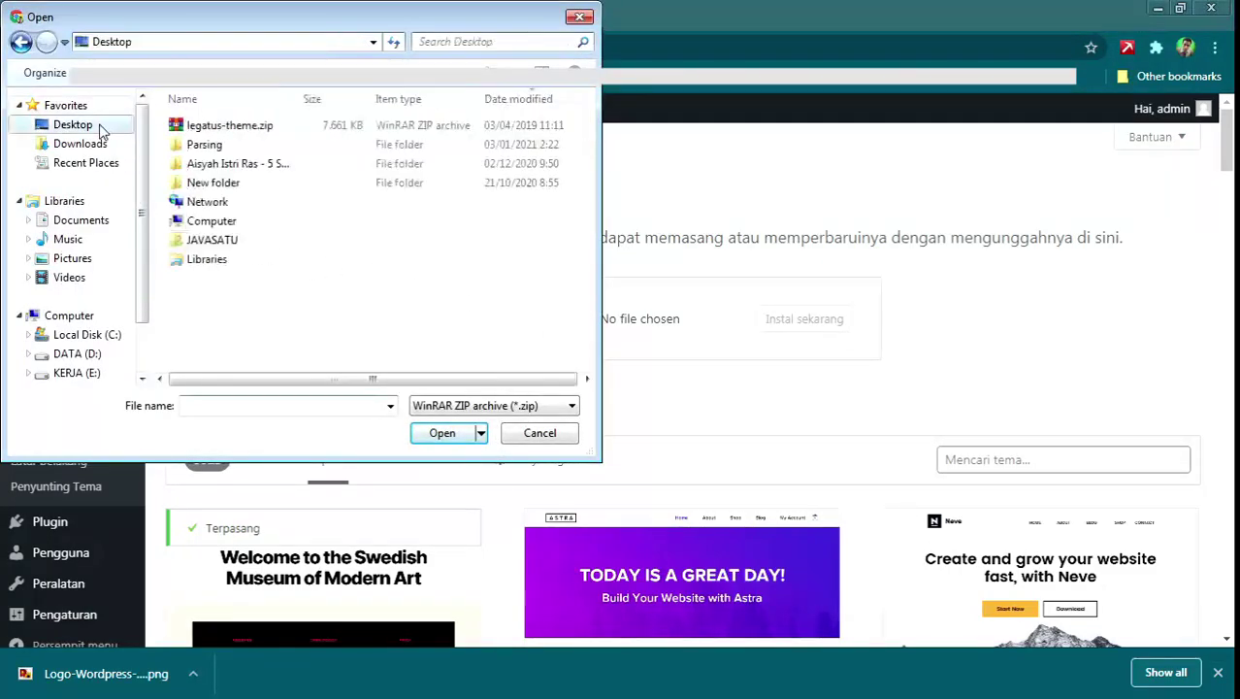
{"action": "left_click", "coordinate": [247, 127]}
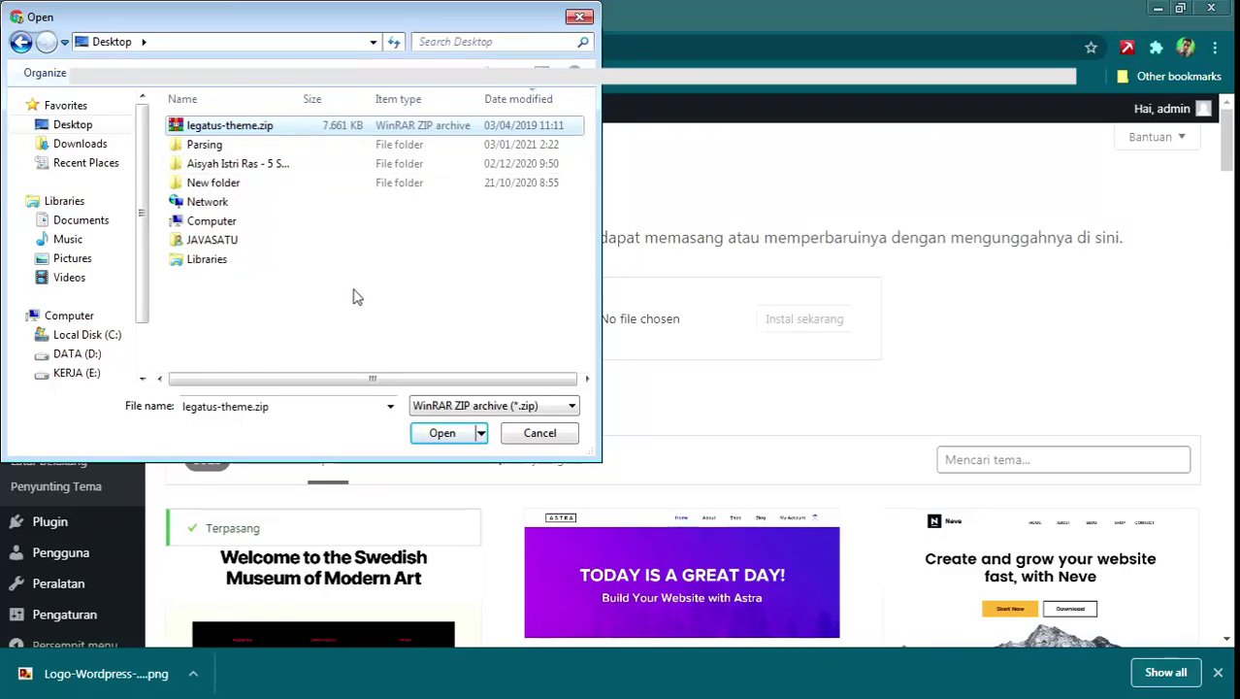
{"action": "left_click", "coordinate": [442, 433]}
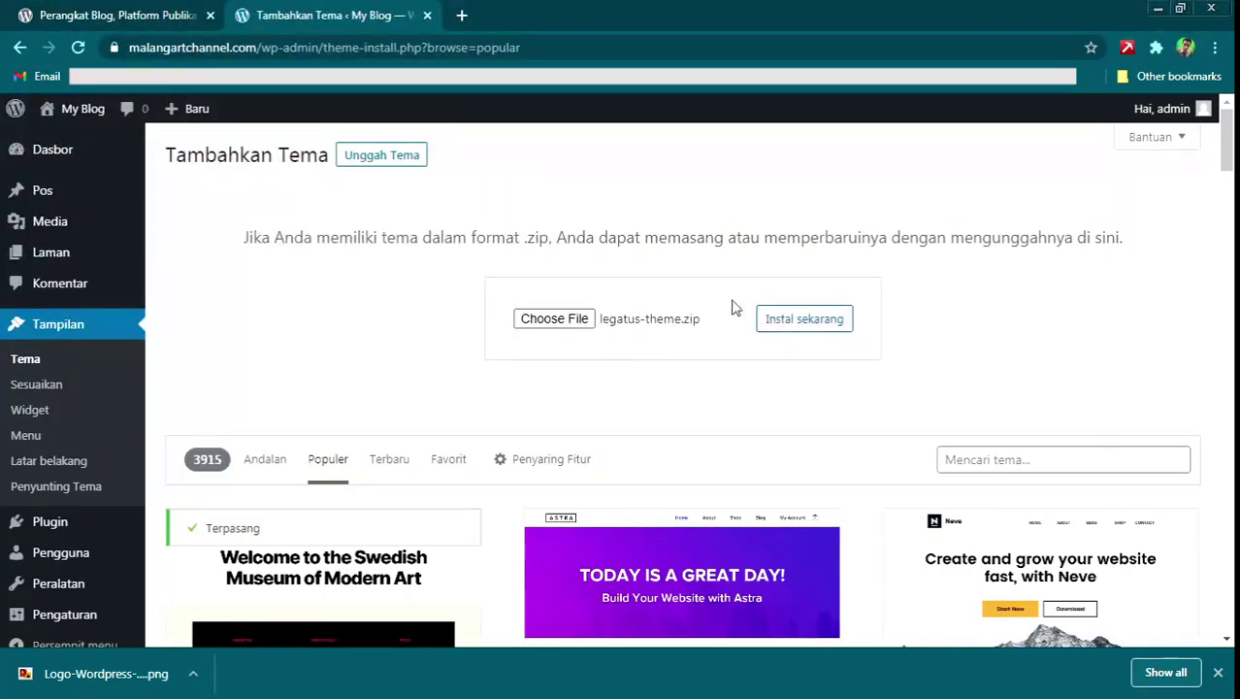
{"action": "left_click", "coordinate": [806, 327]}
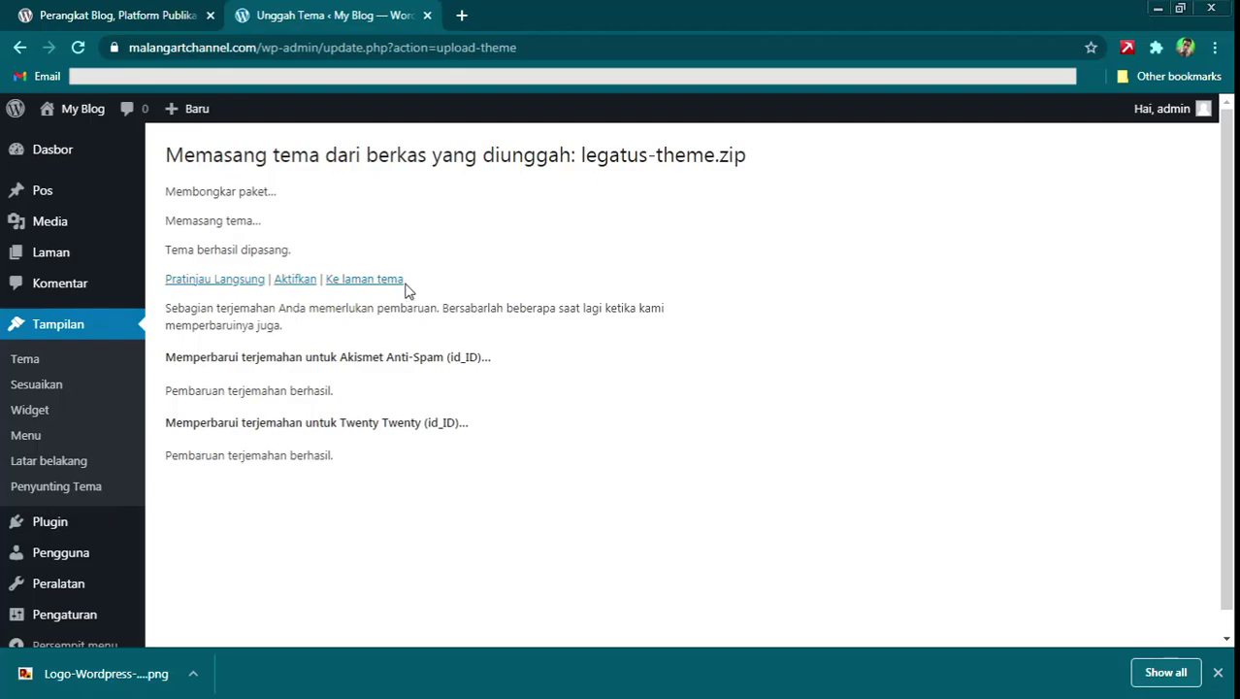
Activate the newly installed Legatus theme.
{"action": "left_click", "coordinate": [292, 287]}
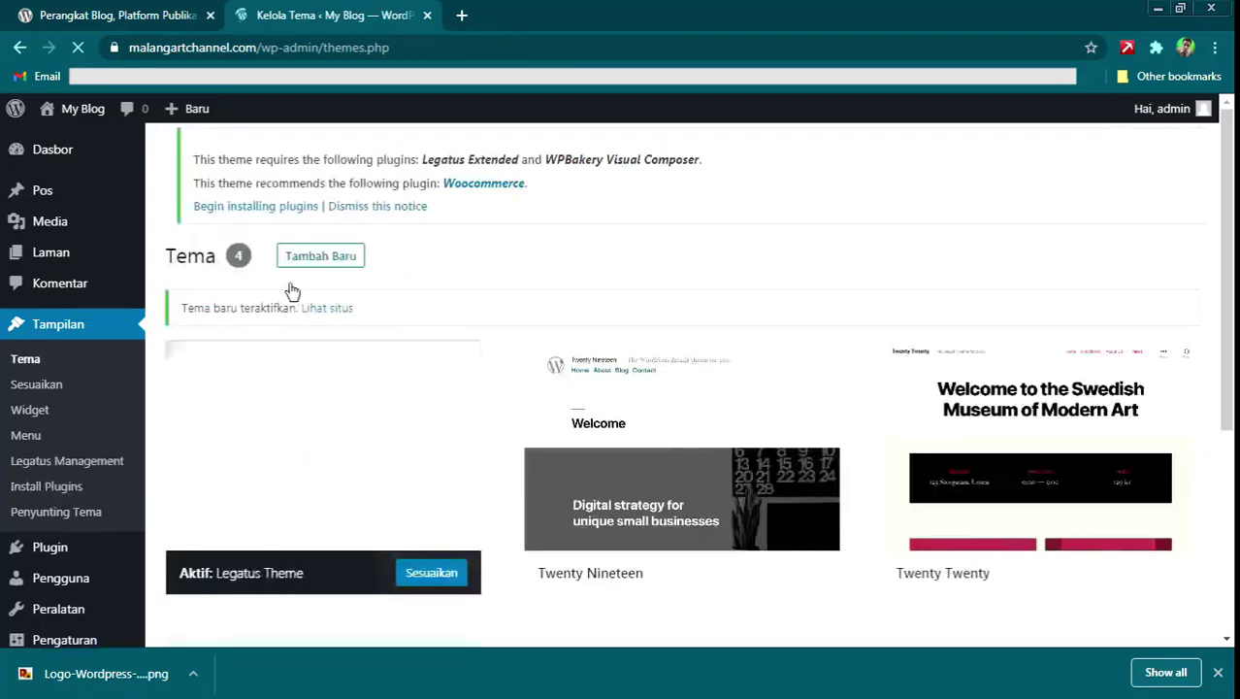
{"action": "mouse_move", "coordinate": [288, 497]}
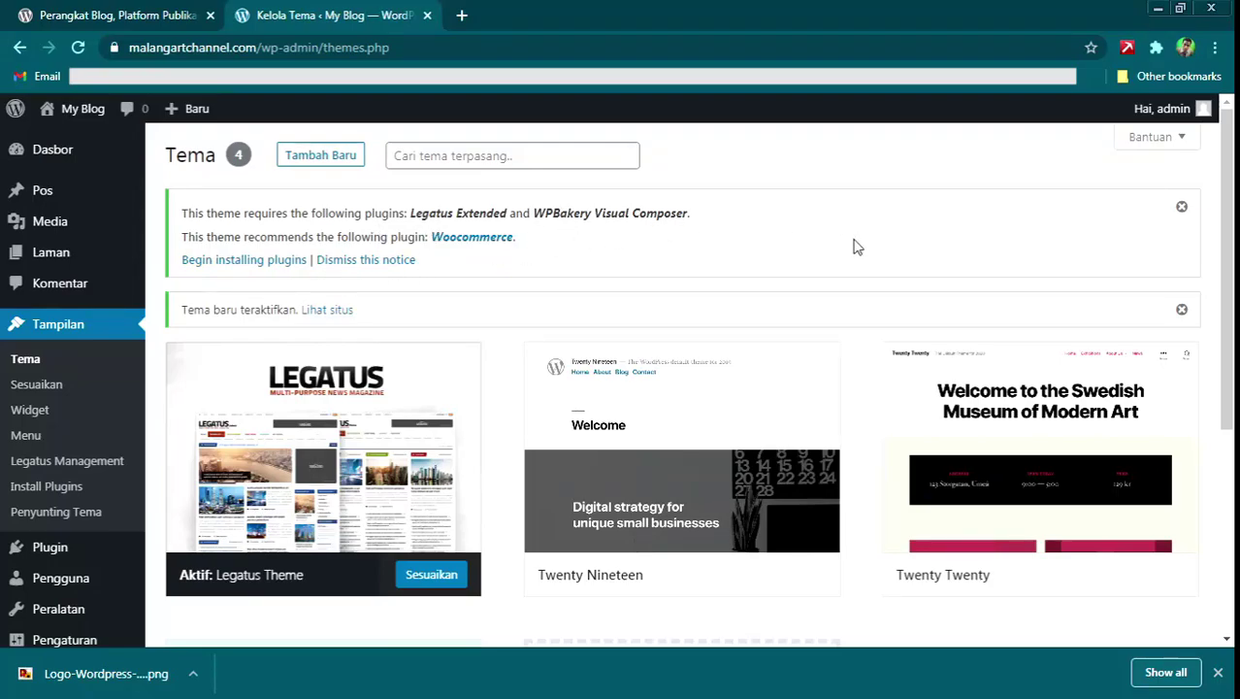
{"action": "mouse_move", "coordinate": [318, 428]}
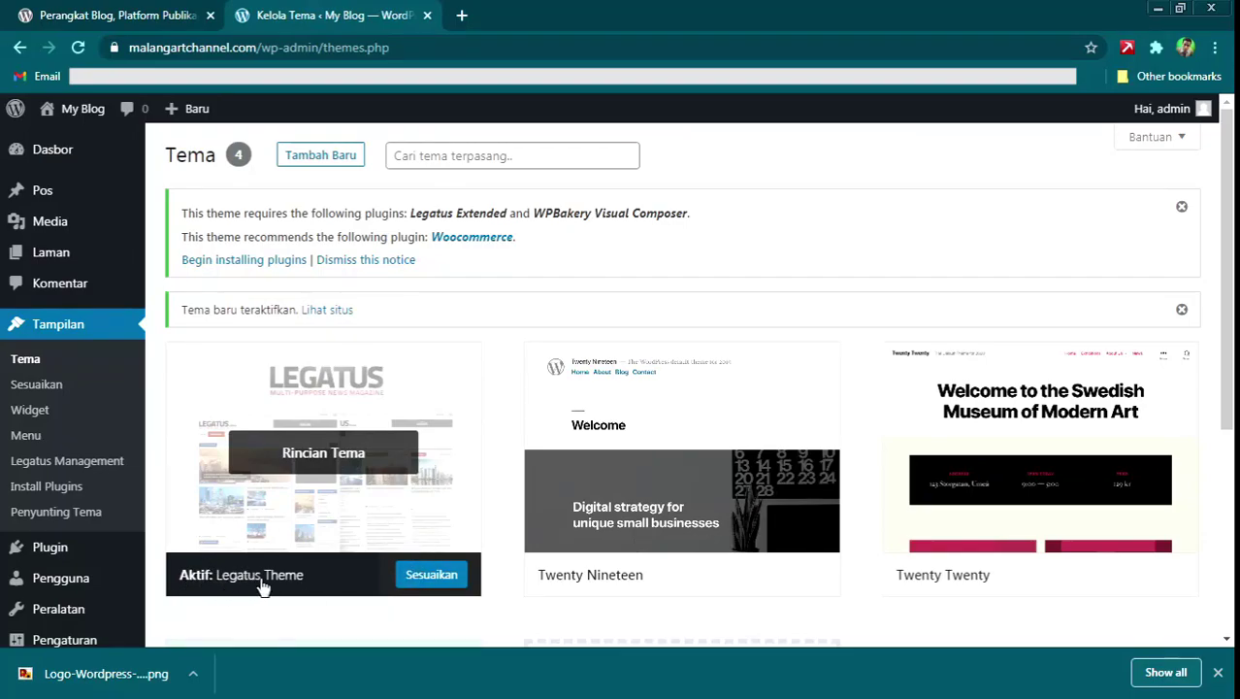
Open malangartchannel.com in another new tab and look over the blog's front page with the Legatus theme.
{"action": "left_click", "coordinate": [131, 13]}
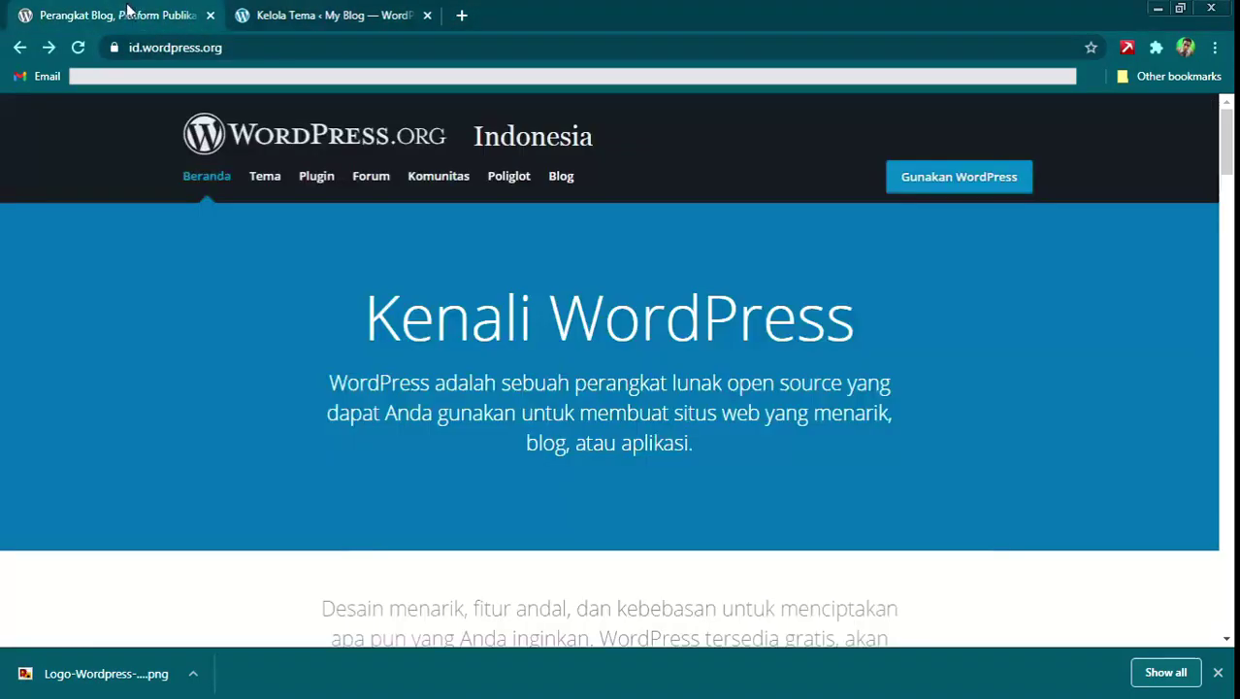
{"action": "left_click", "coordinate": [393, 13]}
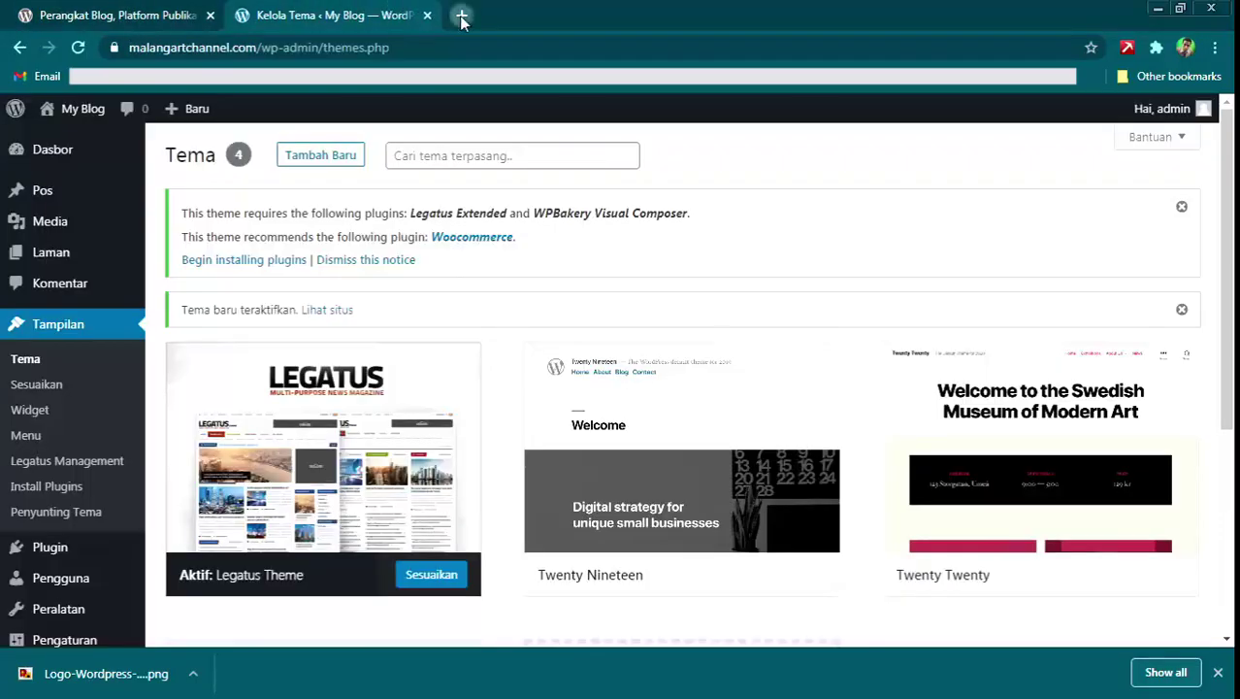
{"action": "left_click", "coordinate": [461, 14]}
{"action": "type", "text": "malang"}
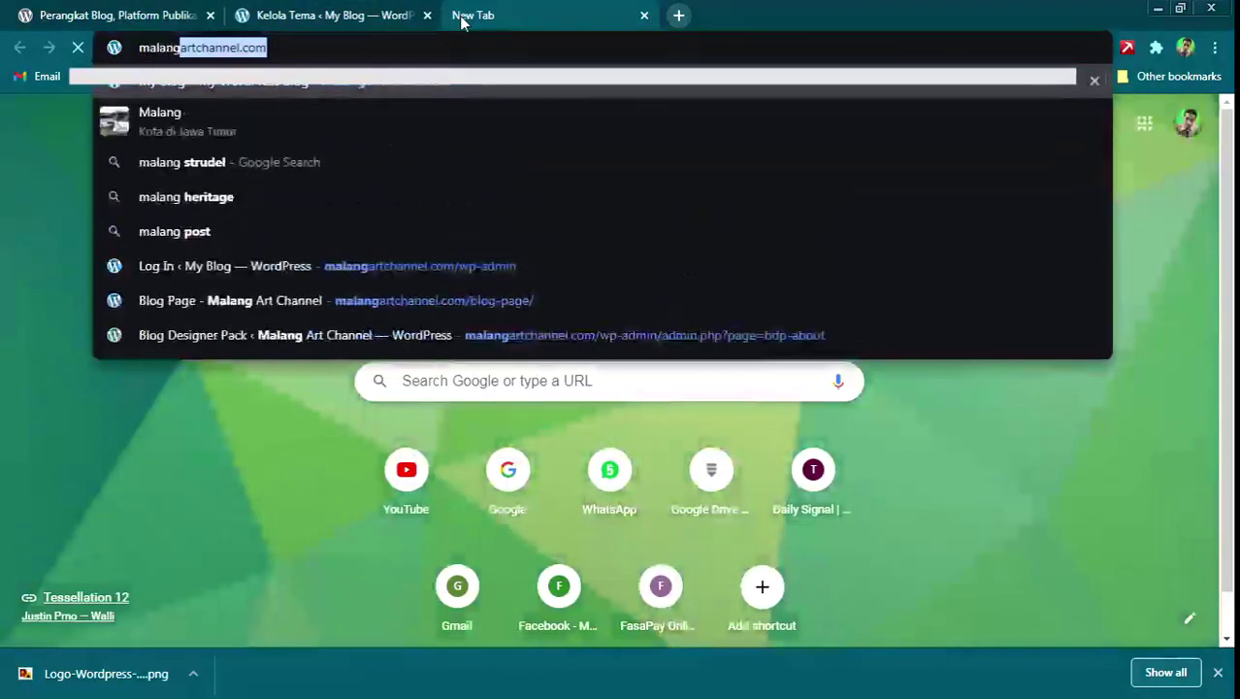
{"action": "key", "text": "Return"}
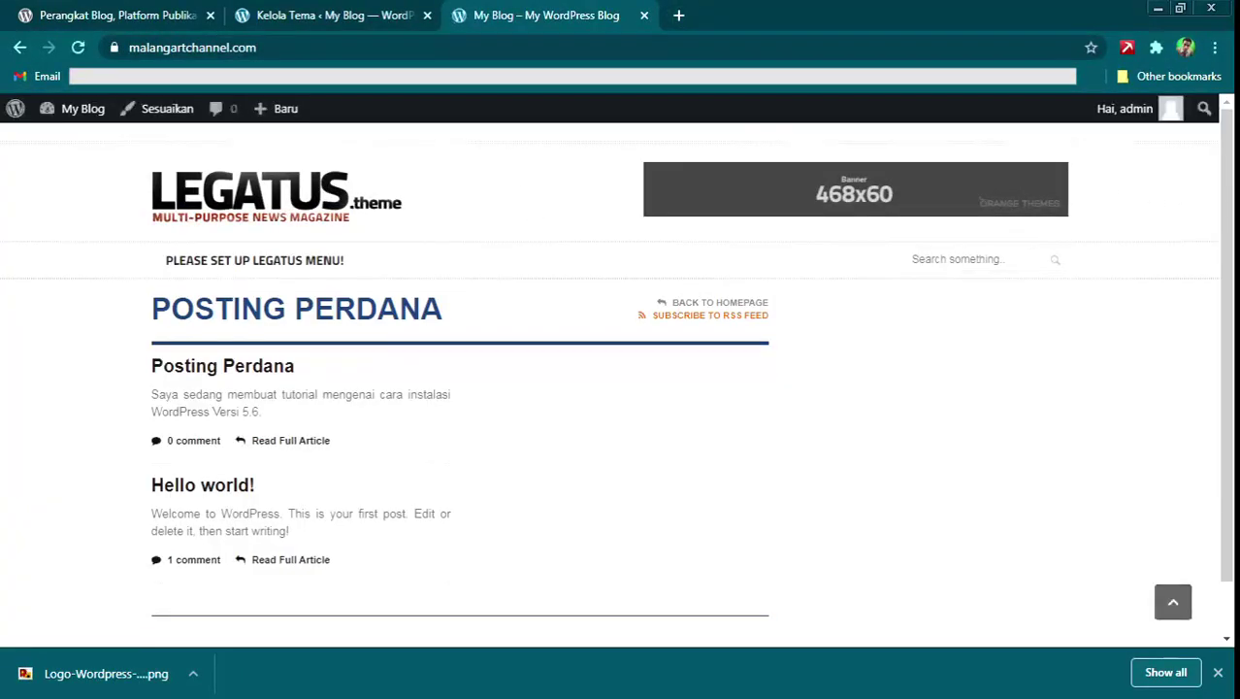
{"action": "scroll", "coordinate": [1230, 155], "scroll_direction": "down", "scroll_amount": 2}
{"action": "scroll", "coordinate": [1231, 155], "scroll_direction": "up", "scroll_amount": 2}
Return to the themes page, read the notice about required plugins and open the theme's plugin installation page.
{"action": "left_click", "coordinate": [368, 12]}
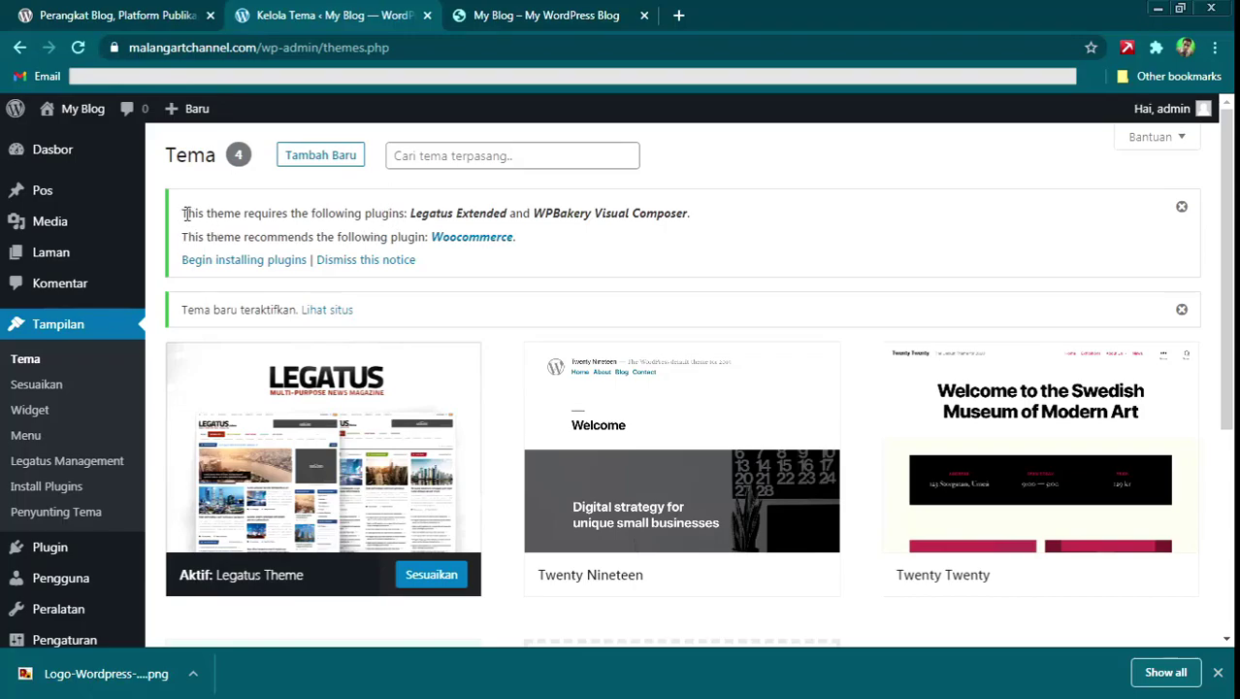
{"action": "left_click_drag", "start_coordinate": [212, 215], "coordinate": [729, 204]}
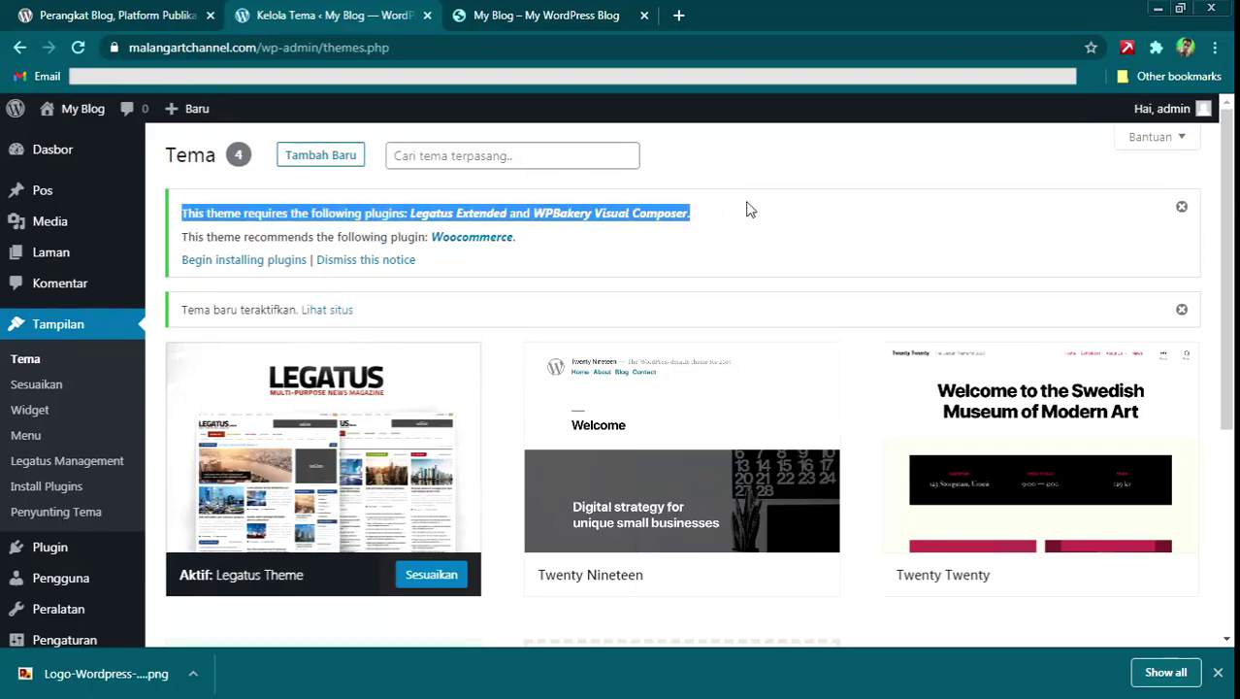
{"action": "left_click", "coordinate": [745, 206]}
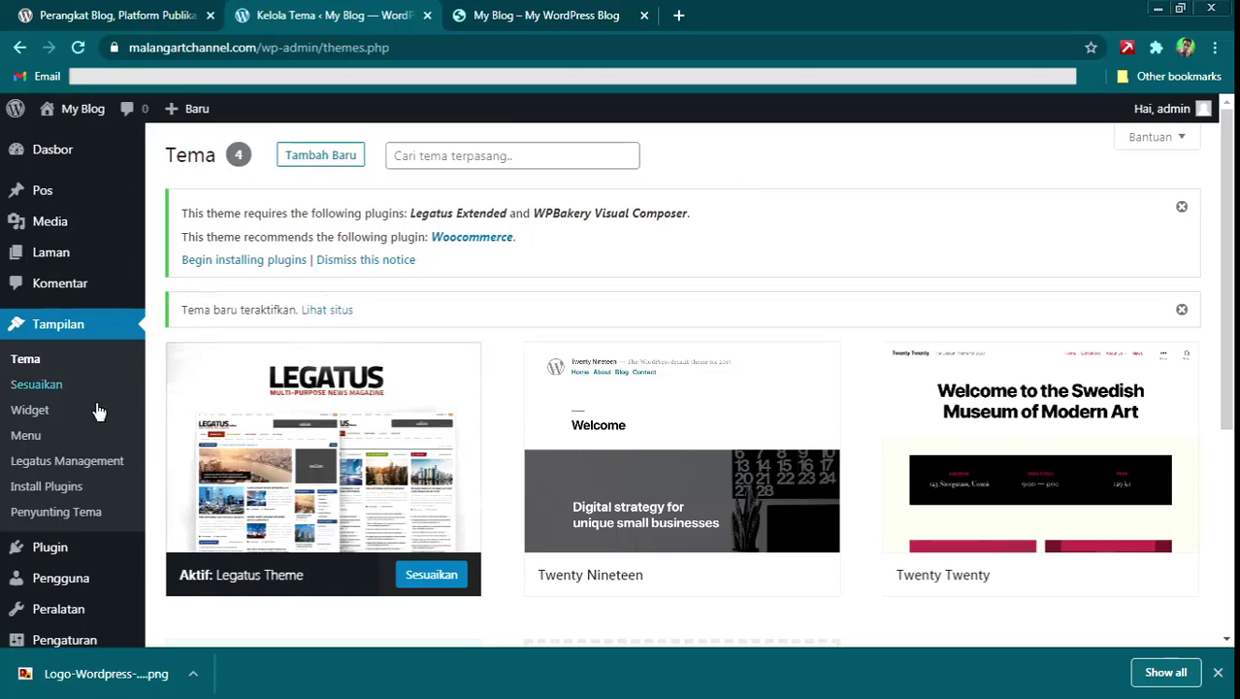
{"action": "left_click", "coordinate": [76, 485]}
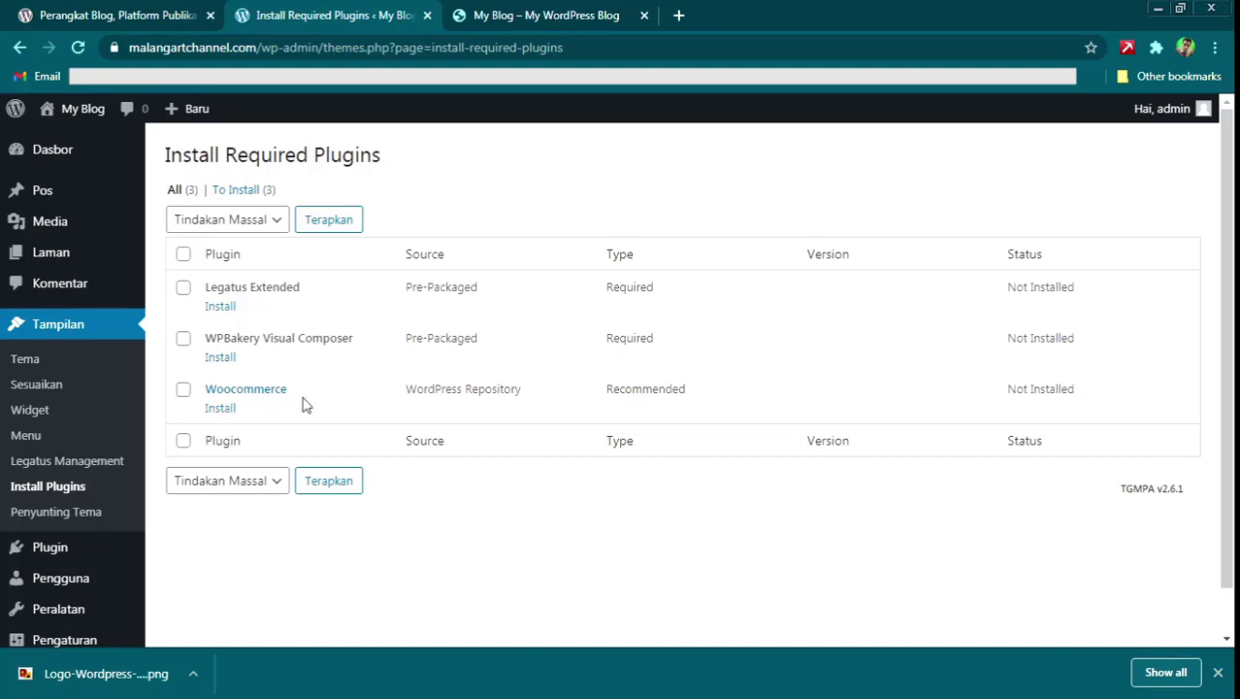
Select all listed plugins, Legatus Extended, WPBakery Visual Composer and Woocommerce, and bulk-install them.
{"action": "left_click", "coordinate": [183, 288]}
{"action": "left_click", "coordinate": [184, 338]}
{"action": "left_click", "coordinate": [183, 253]}
{"action": "left_click", "coordinate": [183, 253]}
{"action": "left_click", "coordinate": [184, 253]}
{"action": "left_click", "coordinate": [236, 221]}
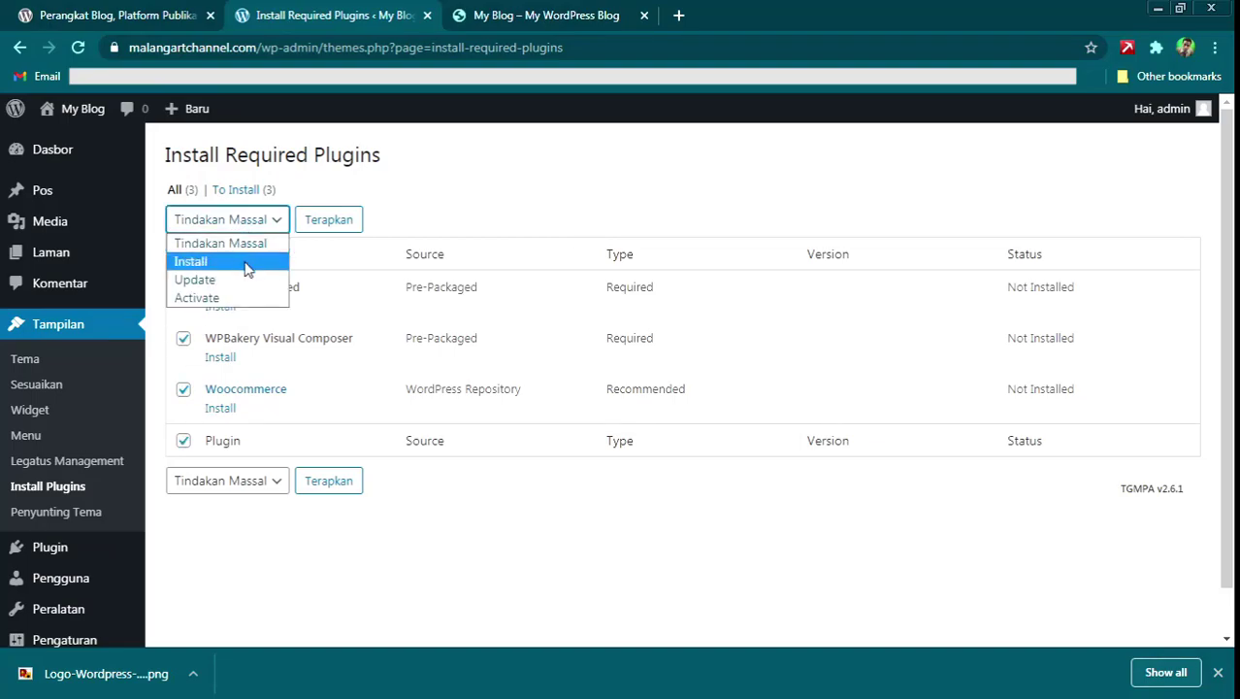
{"action": "left_click", "coordinate": [244, 264]}
{"action": "left_click", "coordinate": [330, 222]}
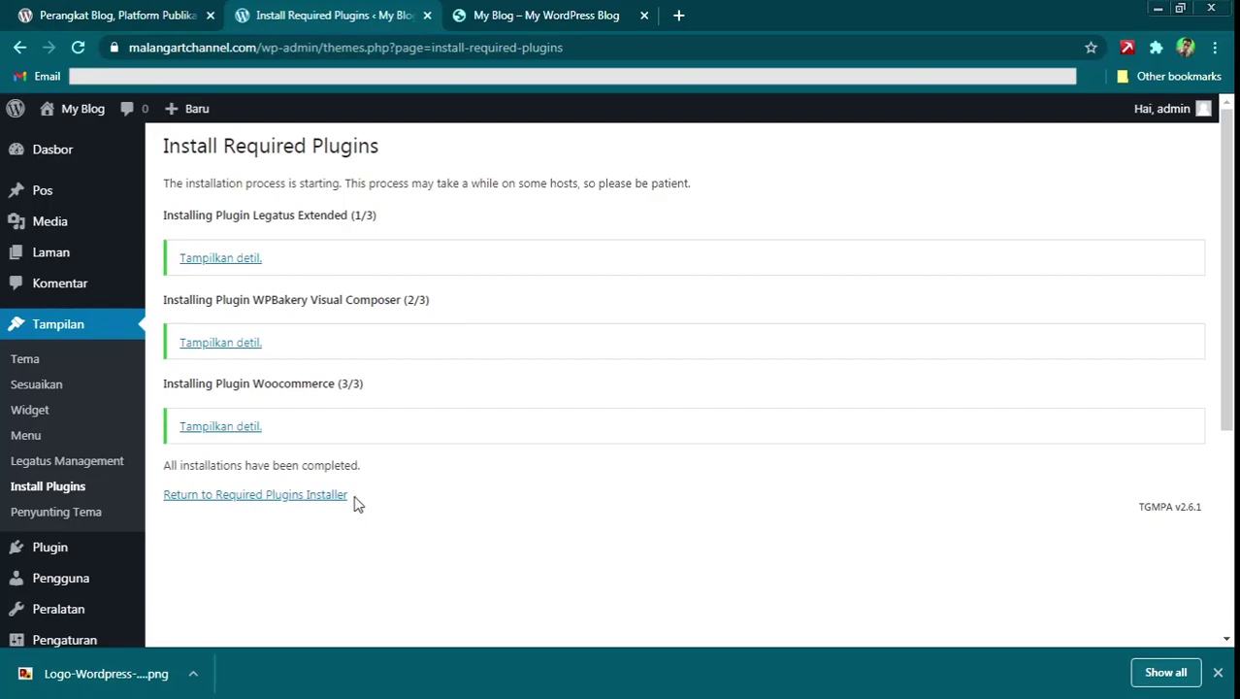
Reload the blog's front page in its own tab, then return to the admin tab and open the Legatus Management page.
{"action": "left_click", "coordinate": [543, 15]}
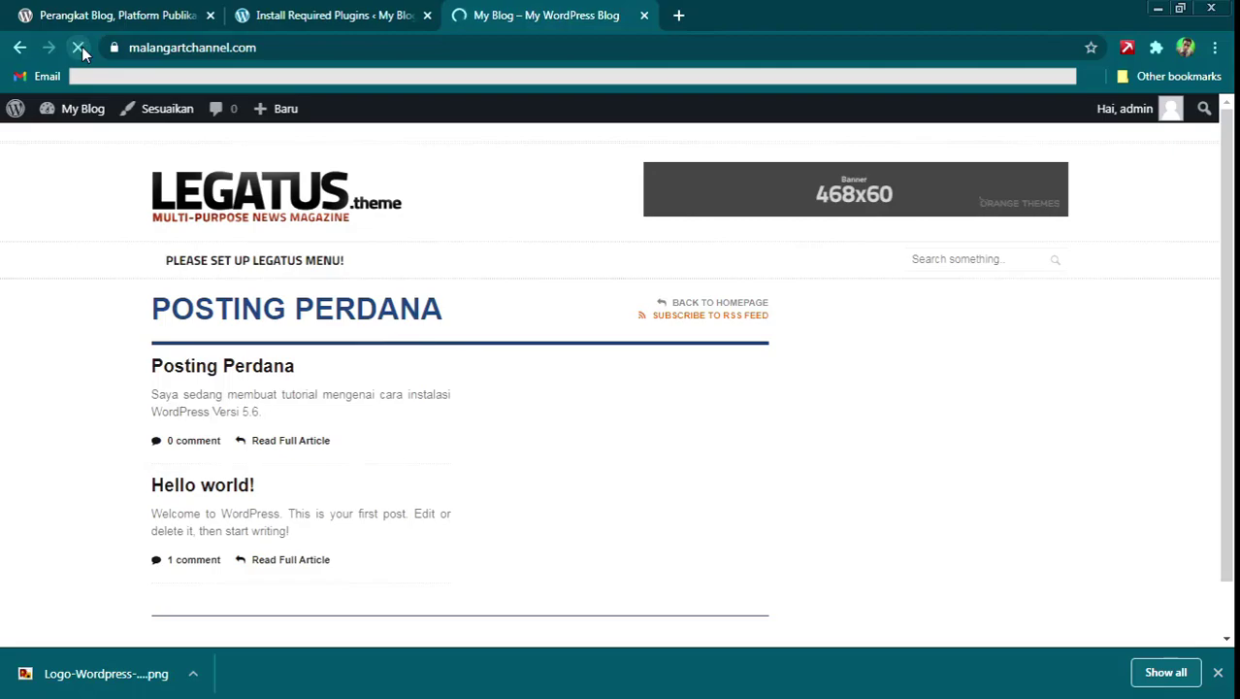
{"action": "left_click", "coordinate": [323, 12]}
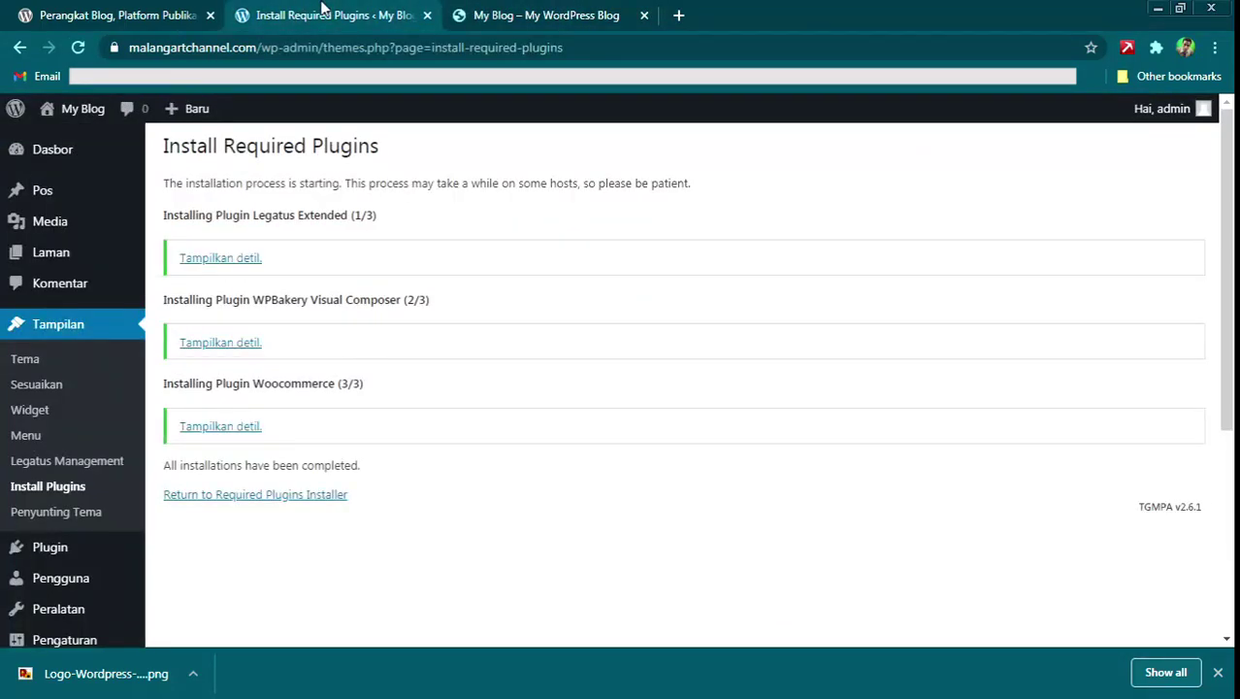
{"action": "left_click", "coordinate": [68, 462]}
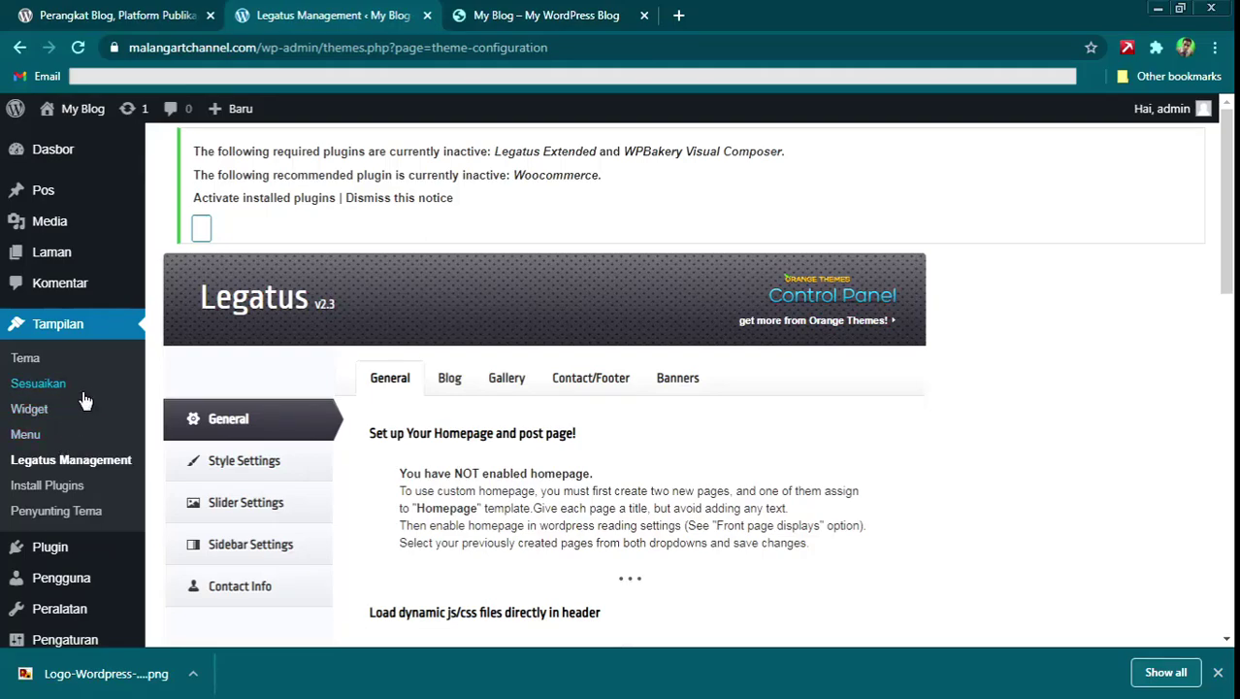
Open the installed plugins list and bulk-activate Legatus Extended, WooCommerce and WPBakery Page Builder.
{"action": "mouse_move", "coordinate": [49, 553]}
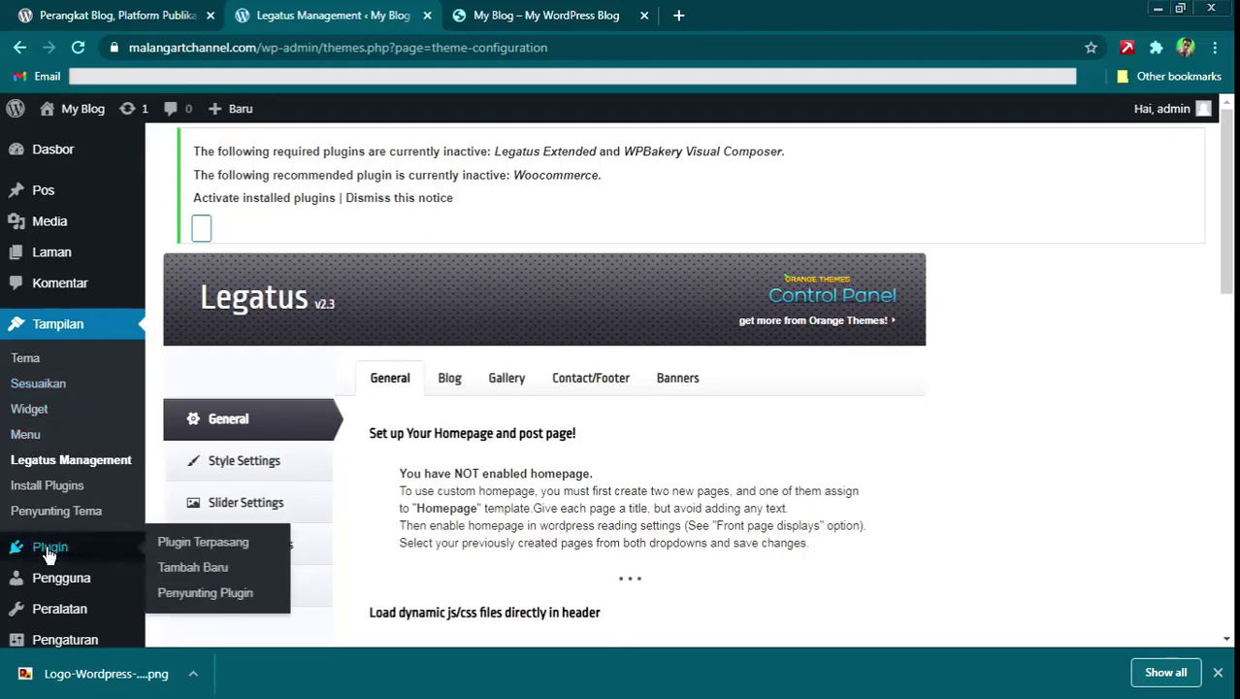
{"action": "left_click", "coordinate": [199, 543]}
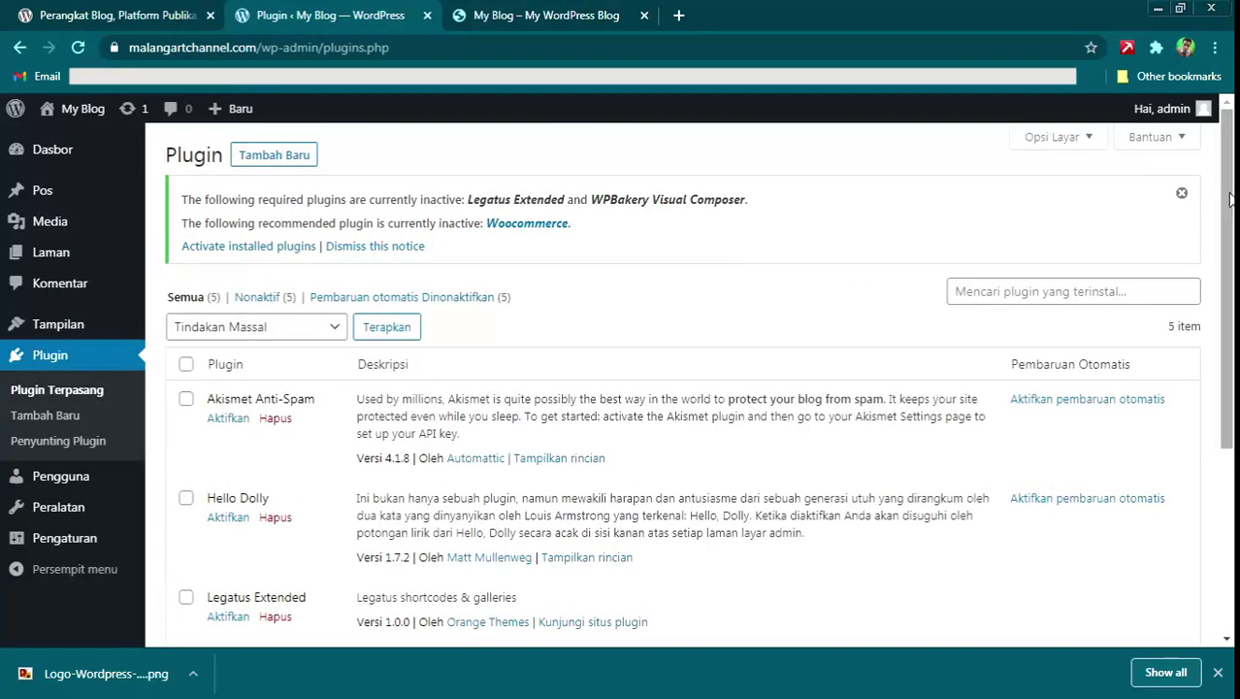
{"action": "scroll", "coordinate": [1195, 359], "scroll_direction": "down", "scroll_amount": 3}
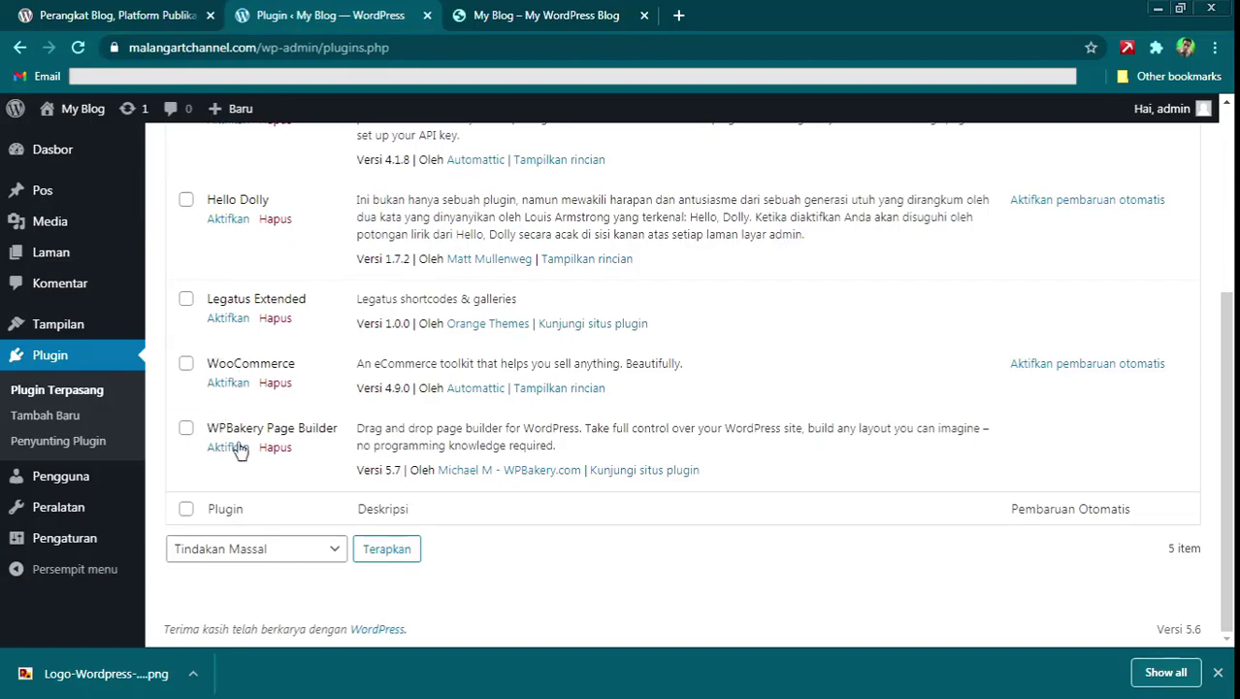
{"action": "left_click", "coordinate": [185, 298]}
{"action": "left_click", "coordinate": [185, 363]}
{"action": "left_click", "coordinate": [186, 428]}
{"action": "left_click", "coordinate": [255, 549]}
{"action": "left_click", "coordinate": [247, 590]}
{"action": "left_click", "coordinate": [385, 551]}
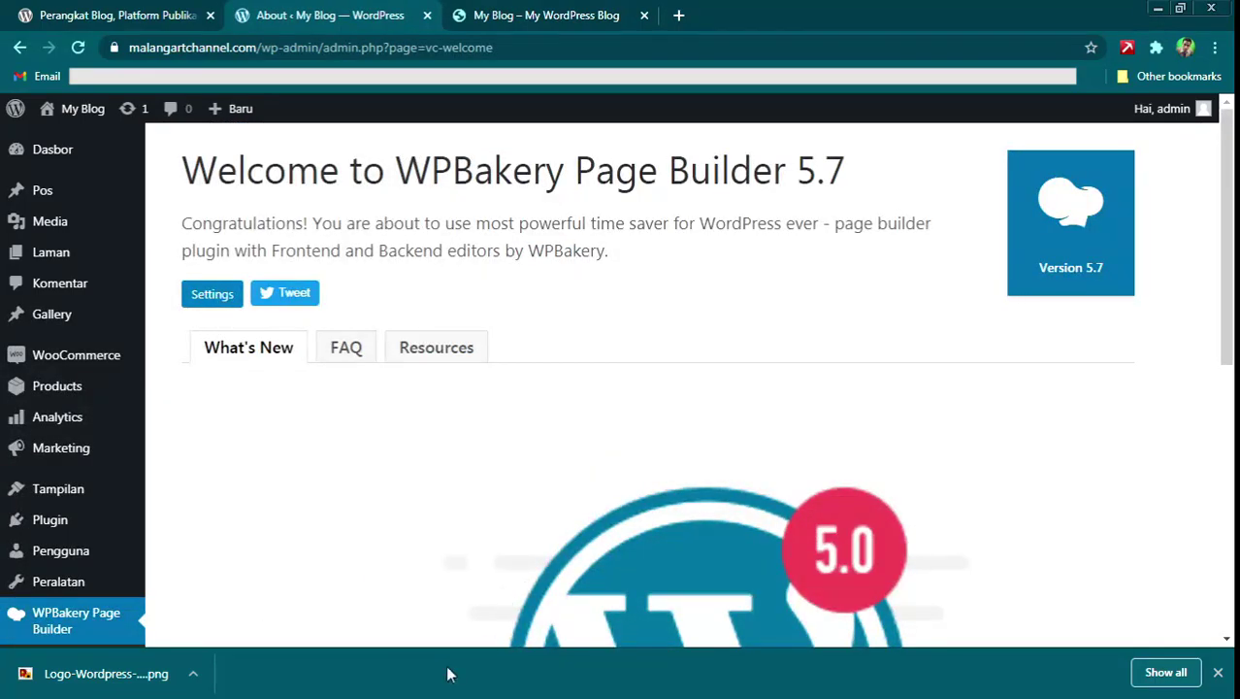
Reload the blog's front page and compare it with the admin area following the plugin activation.
{"action": "left_click_drag", "start_coordinate": [1230, 279], "coordinate": [808, 152]}
{"action": "left_click", "coordinate": [560, 13]}
{"action": "left_click", "coordinate": [76, 53]}
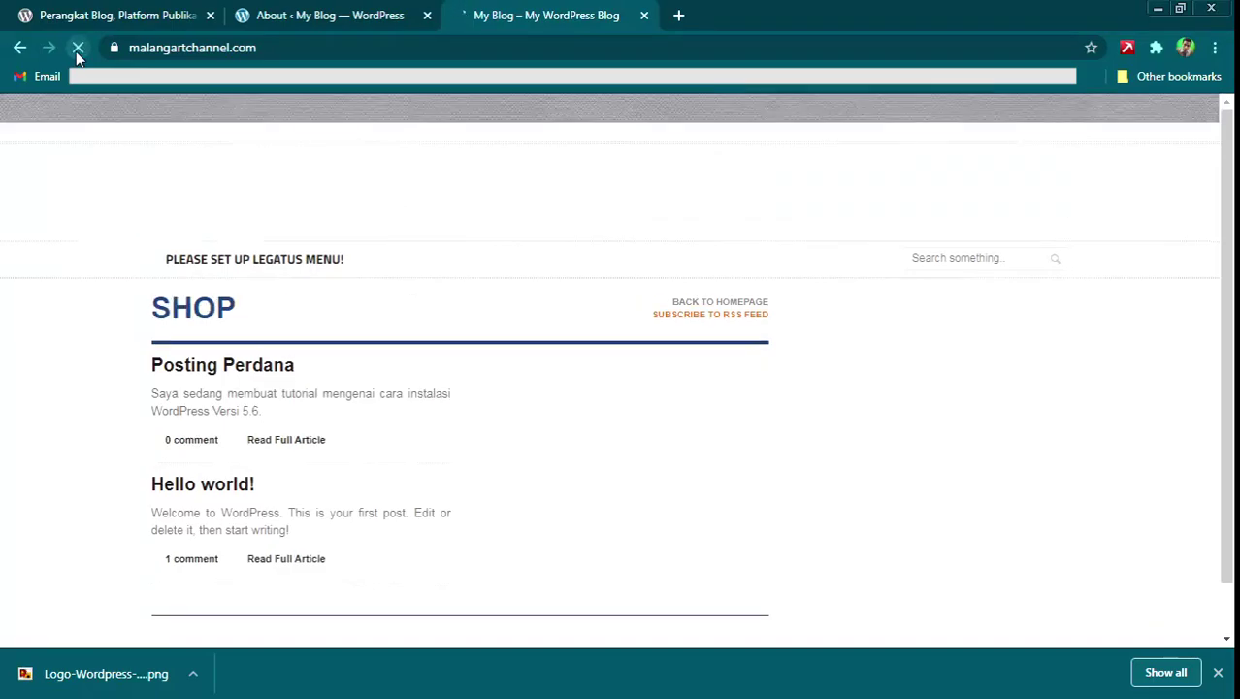
{"action": "left_click", "coordinate": [370, 16]}
{"action": "mouse_move", "coordinate": [89, 369]}
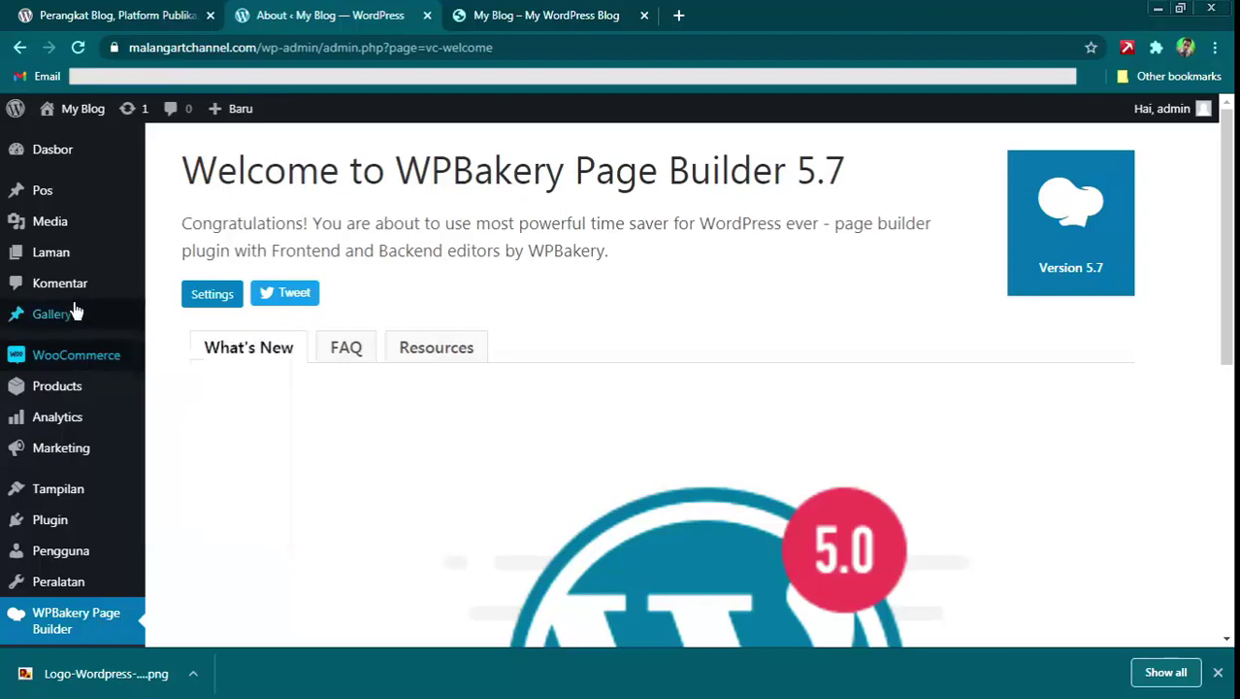
{"action": "left_click", "coordinate": [504, 14]}
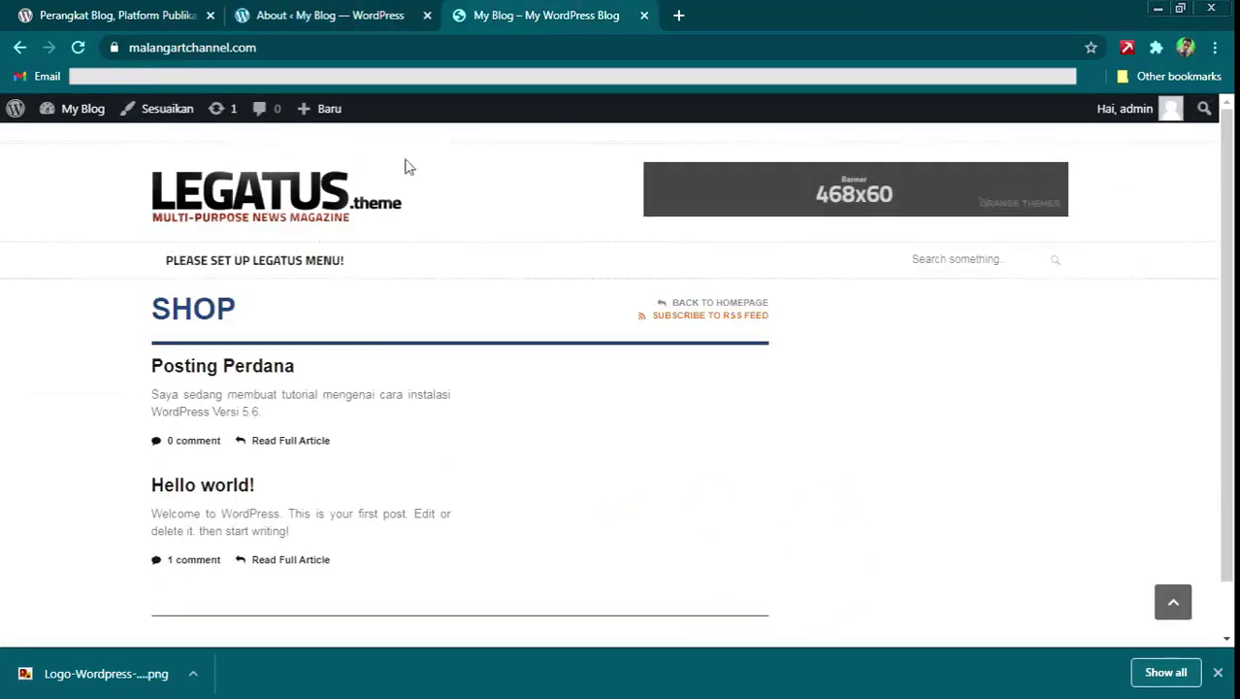
Open the "Posting Perdana" post on the blog and look over its full layout in the Legatus theme.
{"action": "left_click", "coordinate": [206, 376]}
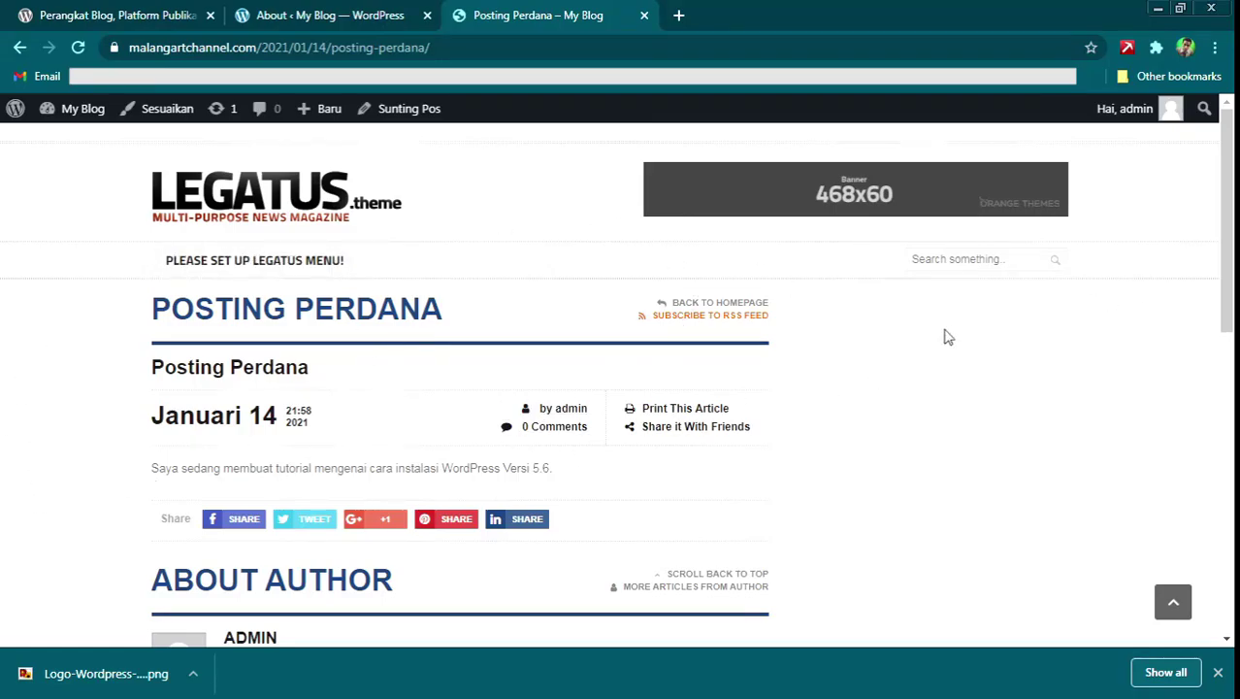
{"action": "scroll", "coordinate": [1233, 225], "scroll_direction": "down", "scroll_amount": 5}
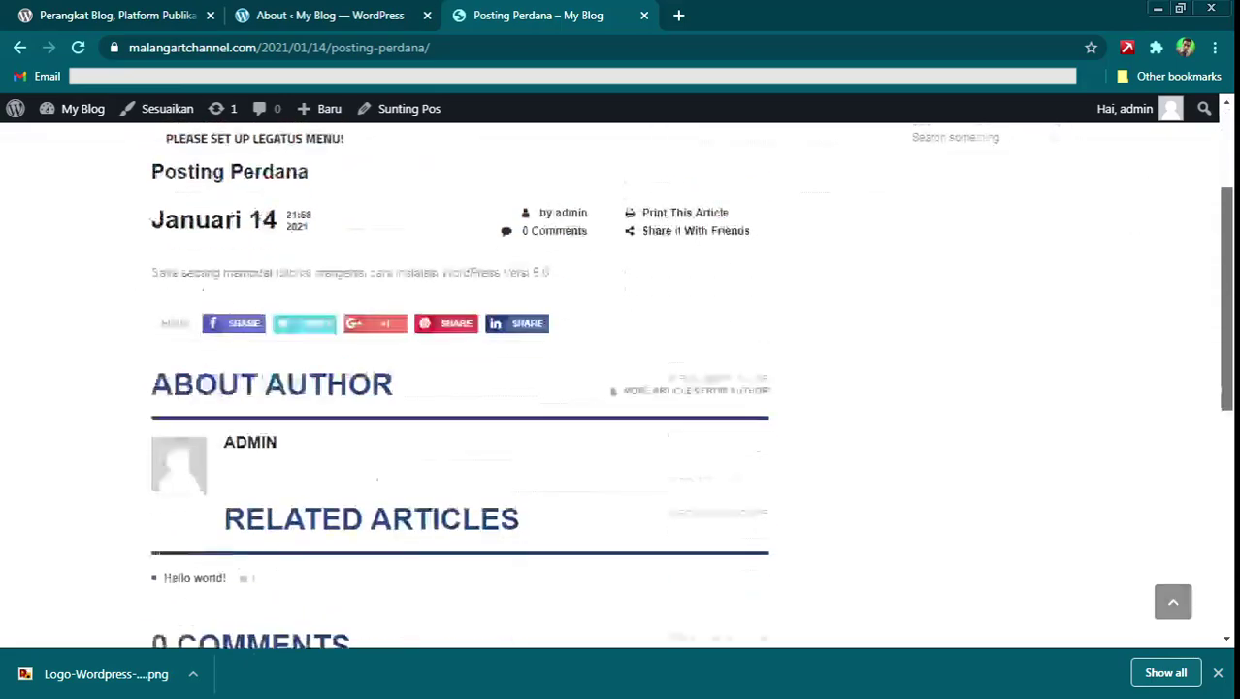
{"action": "scroll", "coordinate": [461, 388], "scroll_direction": "up", "scroll_amount": 6}
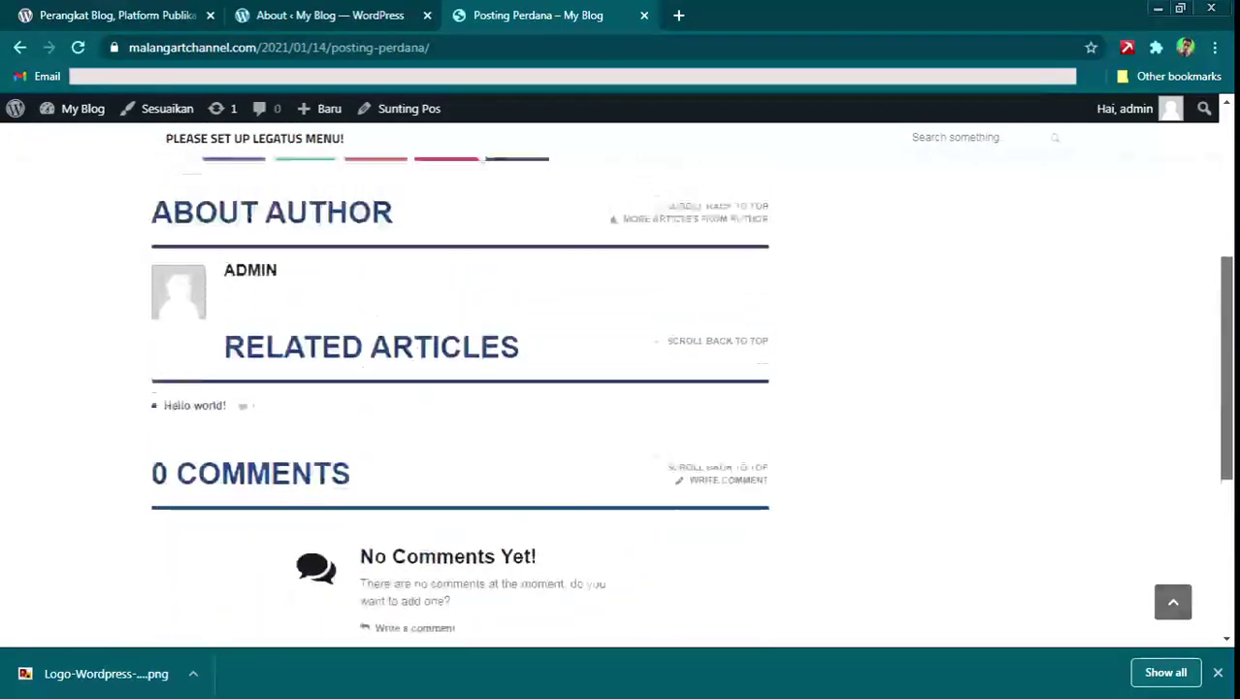
{"action": "scroll", "coordinate": [621, 379], "scroll_direction": "up", "scroll_amount": 2}
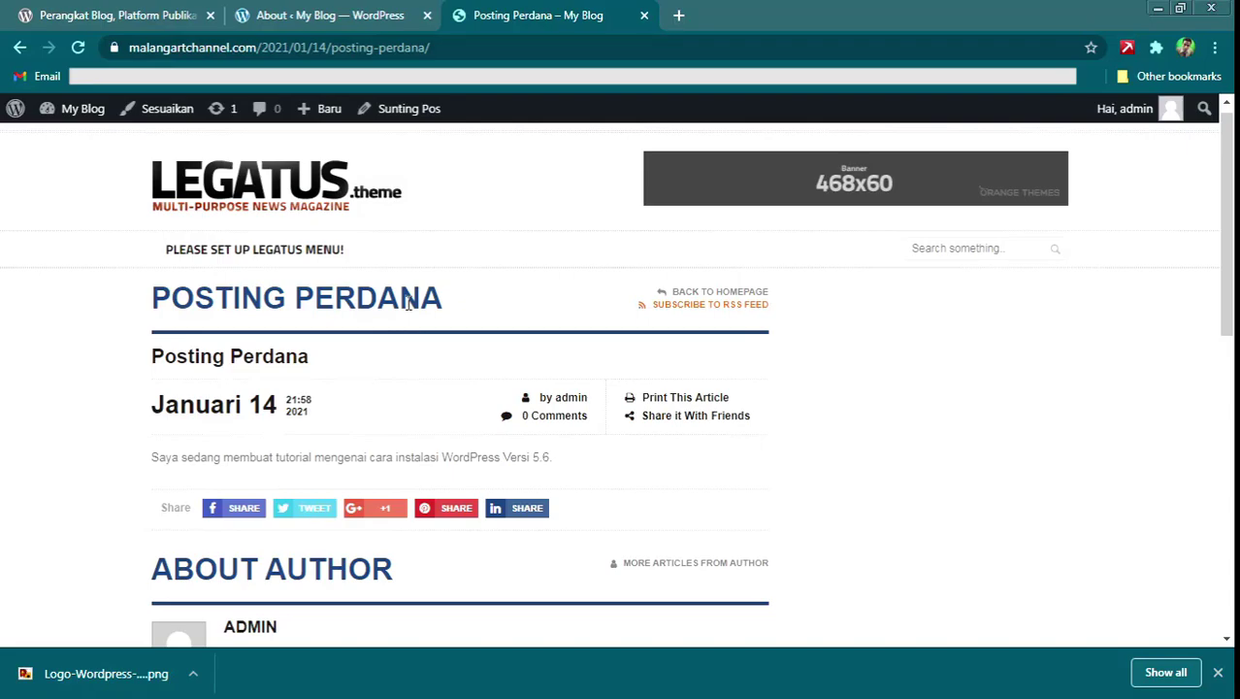
Return to the admin tab and look over the WPBakery Page Builder welcome page.
{"action": "left_click", "coordinate": [338, 12]}
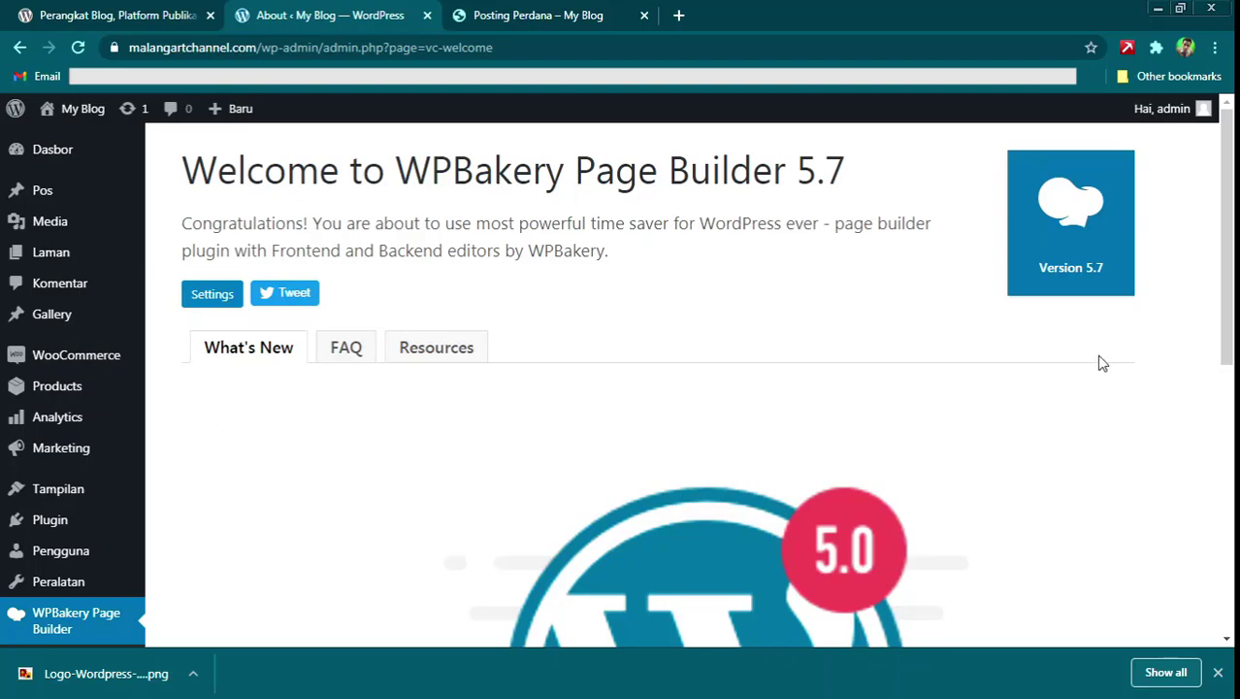
{"action": "mouse_move", "coordinate": [1227, 280]}
{"action": "left_mouse_down"}
{"action": "mouse_move", "coordinate": [1229, 303]}
{"action": "mouse_move", "coordinate": [1228, 281]}
{"action": "left_mouse_up"}
{"action": "scroll", "coordinate": [1198, 330], "scroll_direction": "down", "scroll_amount": 3}
{"action": "scroll", "coordinate": [1191, 369], "scroll_direction": "up", "scroll_amount": 2}
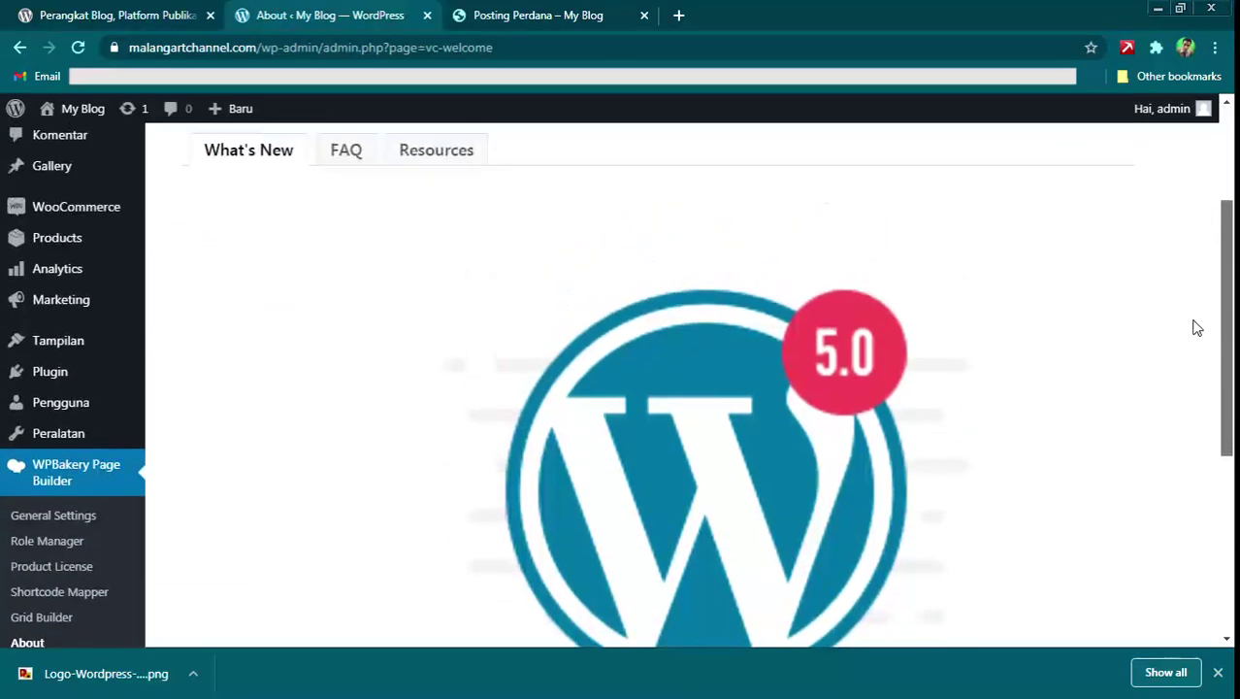
Open the installed plugins list and check the activation status of each plugin.
{"action": "mouse_move", "coordinate": [57, 419]}
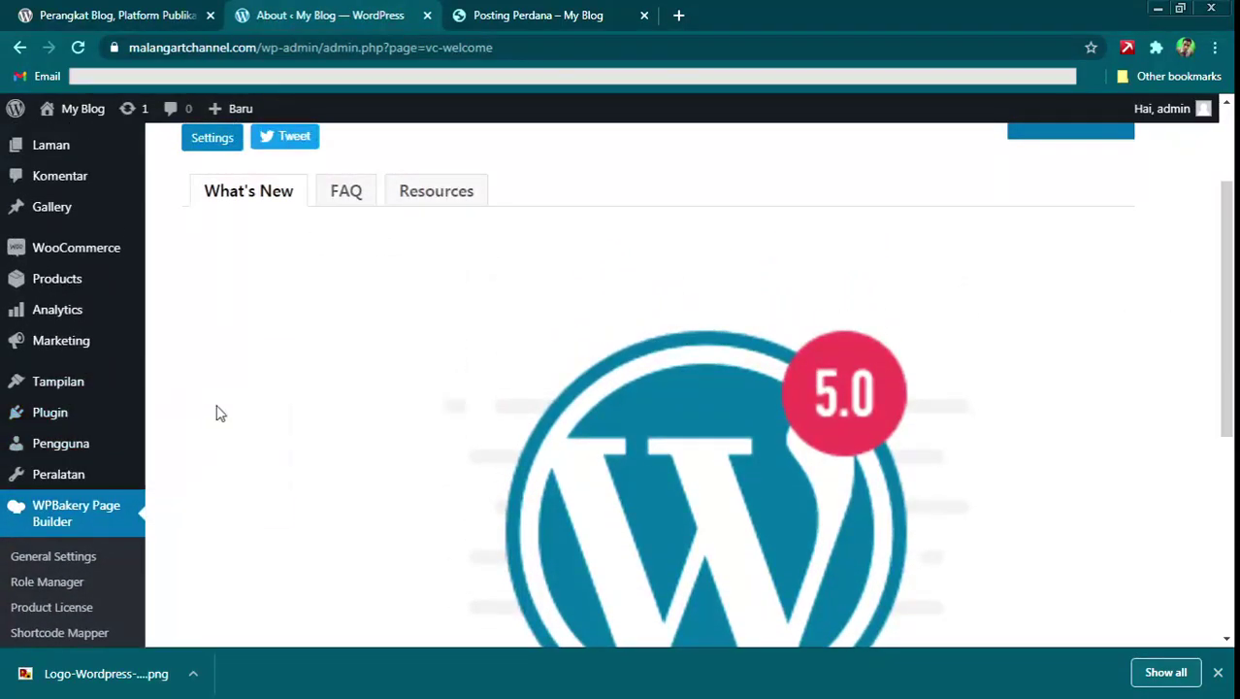
{"action": "left_click", "coordinate": [164, 417]}
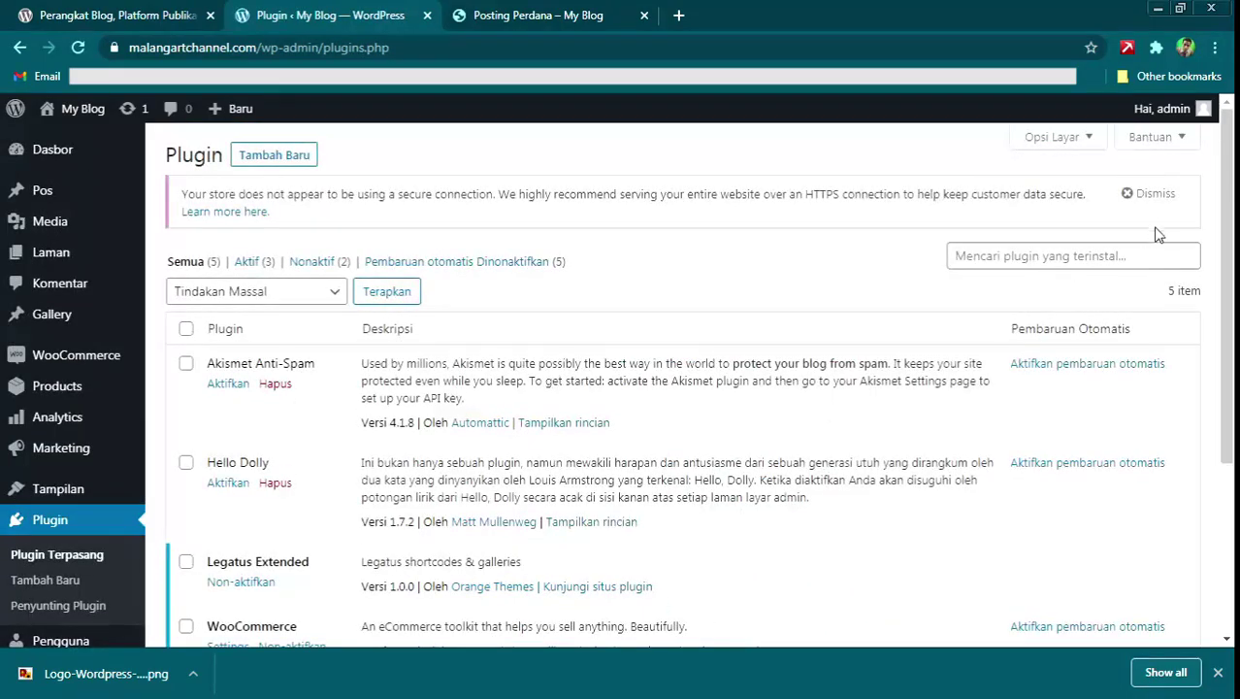
{"action": "scroll", "coordinate": [1201, 320], "scroll_direction": "down", "scroll_amount": 2}
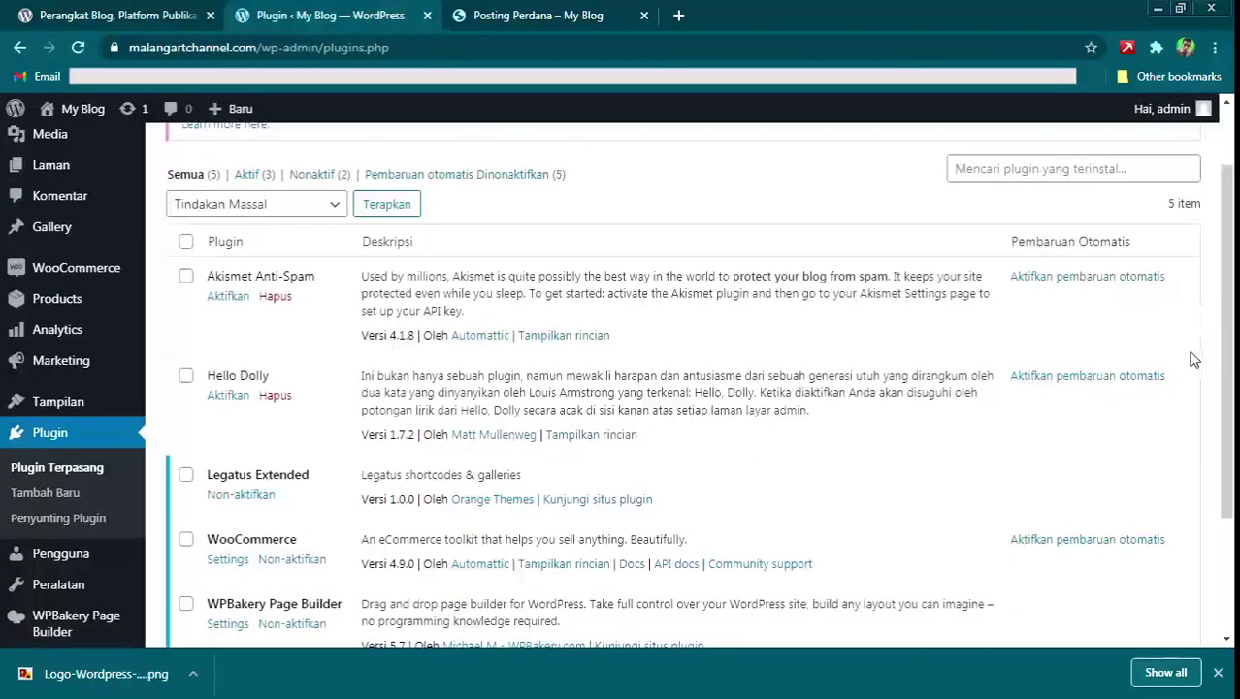
{"action": "left_click_drag", "start_coordinate": [1191, 357], "coordinate": [1210, 387]}
{"action": "scroll", "coordinate": [1221, 415], "scroll_direction": "down", "scroll_amount": 1}
{"action": "scroll", "coordinate": [1213, 436], "scroll_direction": "down", "scroll_amount": 2}
{"action": "left_click", "coordinate": [1193, 454]}
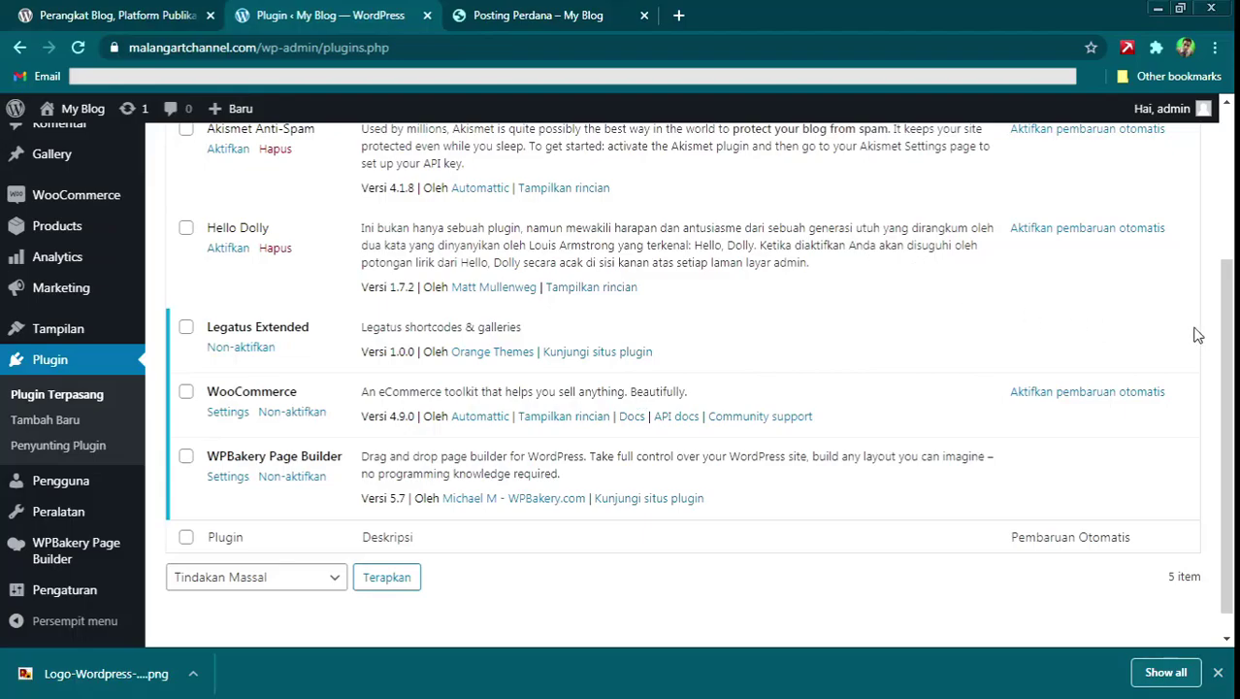
{"action": "scroll", "coordinate": [1218, 366], "scroll_direction": "up", "scroll_amount": 3}
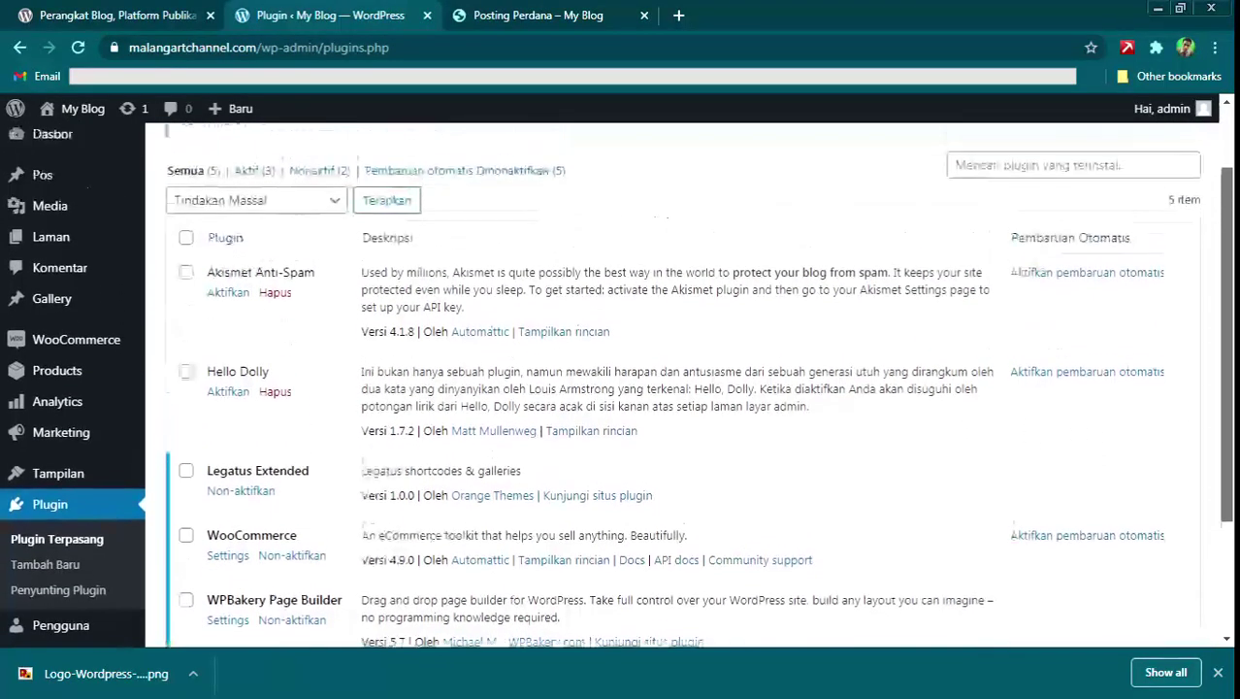
{"action": "scroll", "coordinate": [1217, 366], "scroll_direction": "up", "scroll_amount": 1}
{"action": "scroll", "coordinate": [1218, 366], "scroll_direction": "down", "scroll_amount": 3}
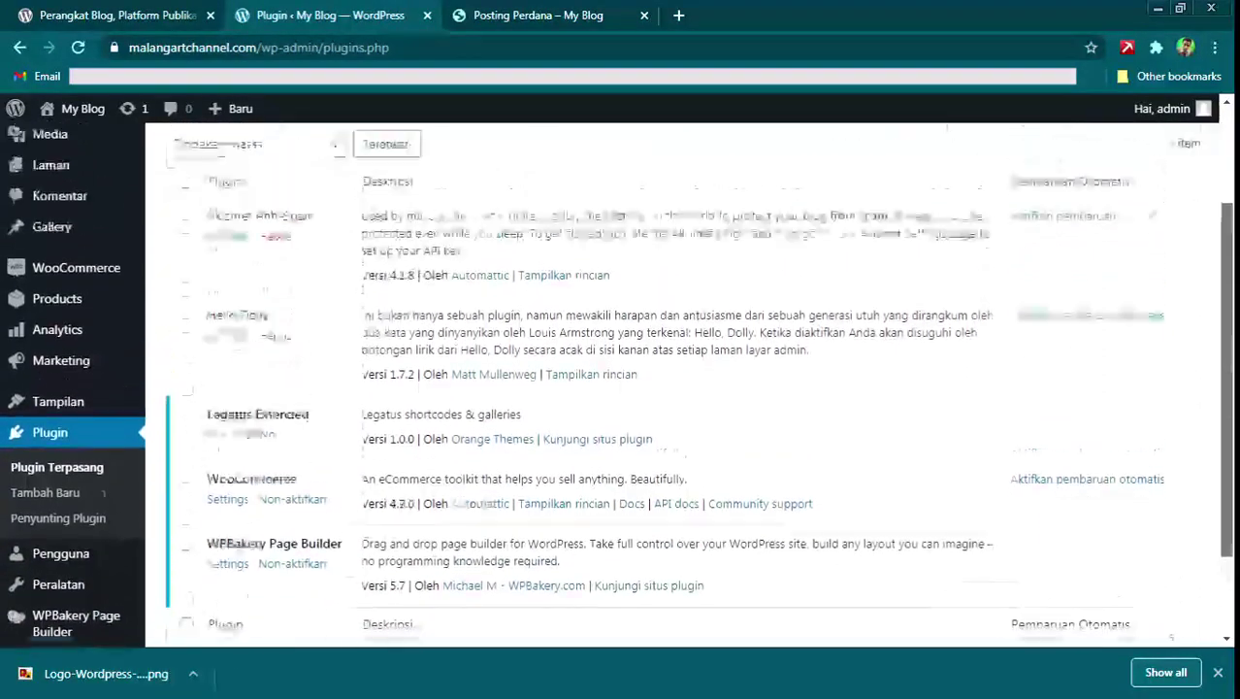
{"action": "scroll", "coordinate": [1217, 366], "scroll_direction": "up", "scroll_amount": 2}
{"action": "scroll", "coordinate": [687, 378], "scroll_direction": "up", "scroll_amount": 1}
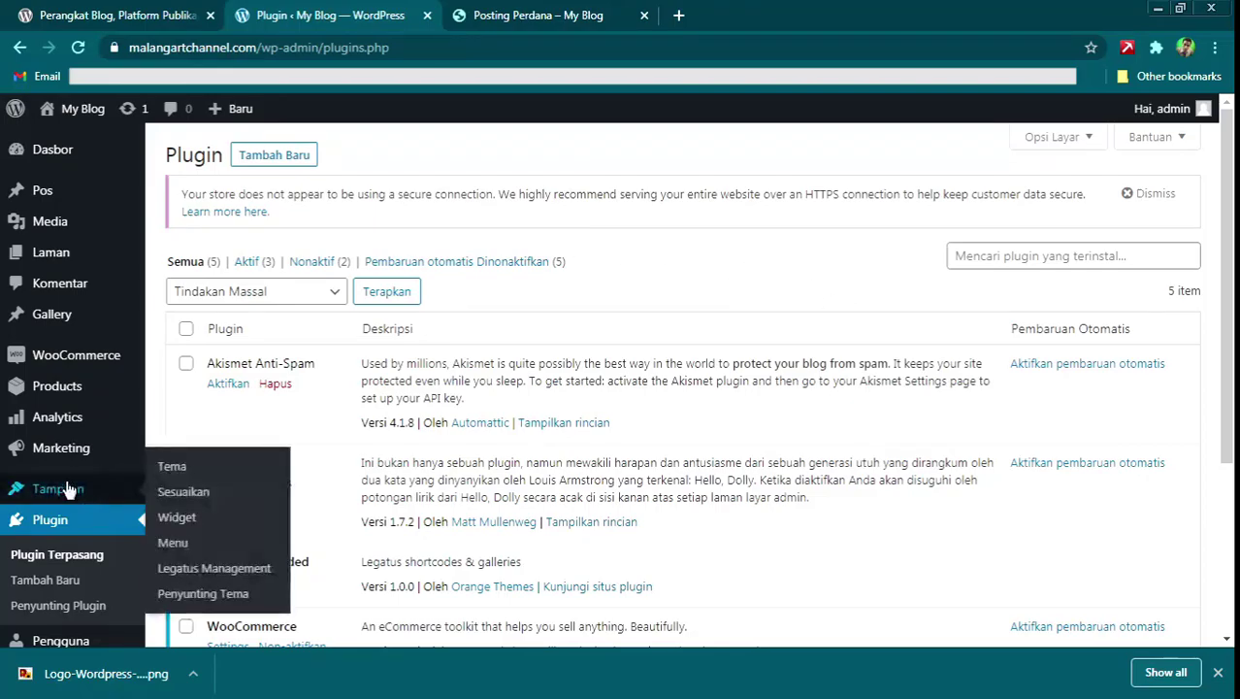
Open the page for managing the installed themes.
{"action": "mouse_move", "coordinate": [96, 492]}
{"action": "left_click", "coordinate": [183, 468]}
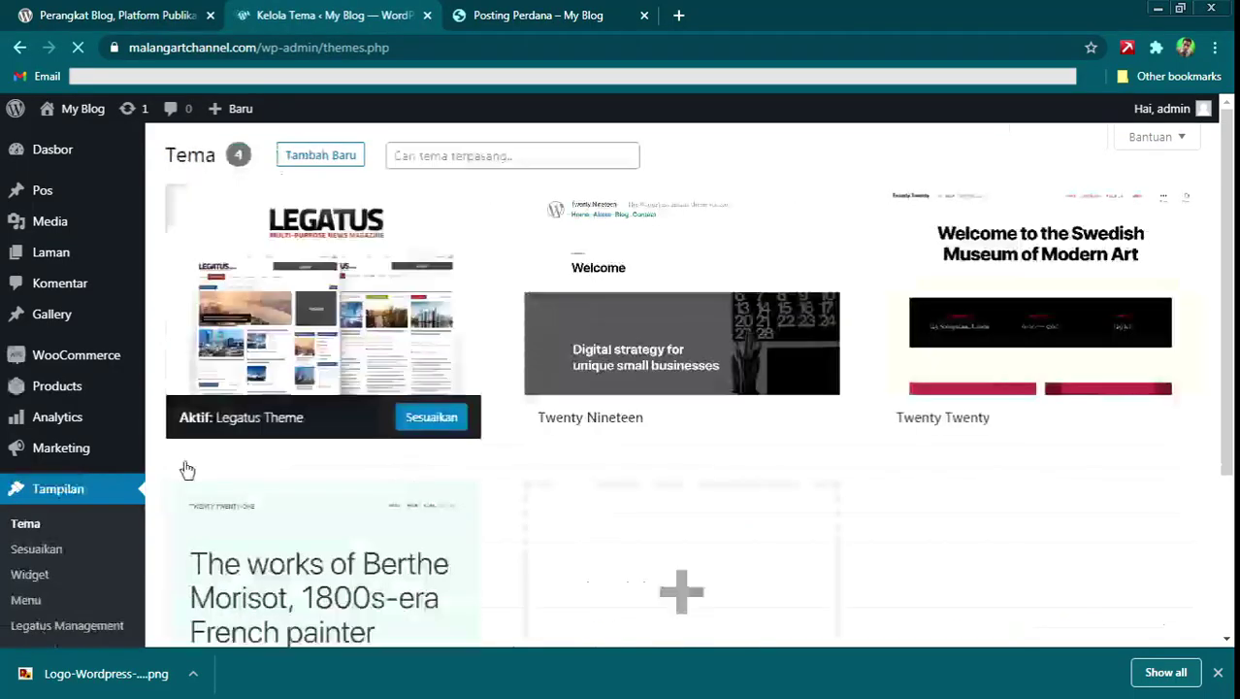